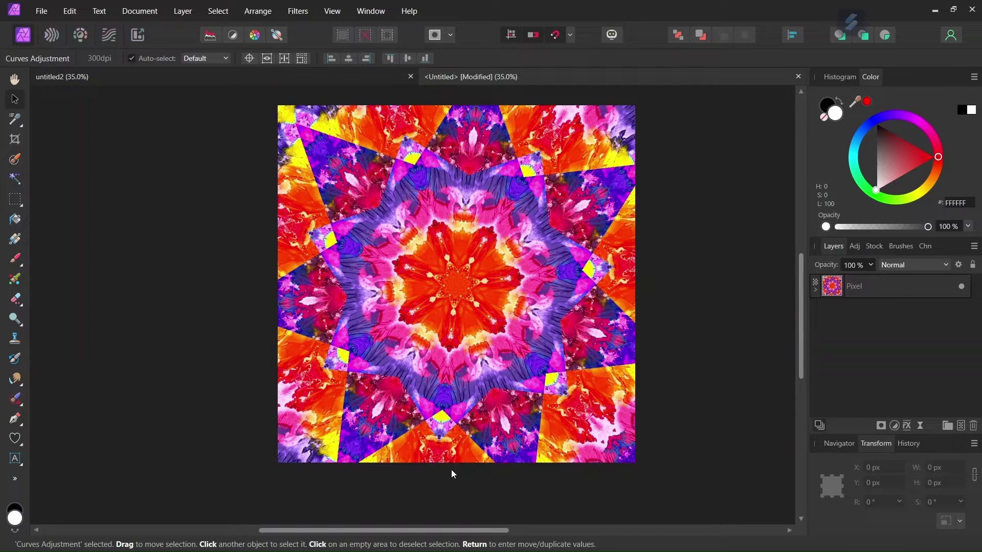
# Step: Page through the saved kaleidoscopes Untitled.jpg to untitled7.jpg in Photos, then close the viewer
pyautogui.click(590, 540)
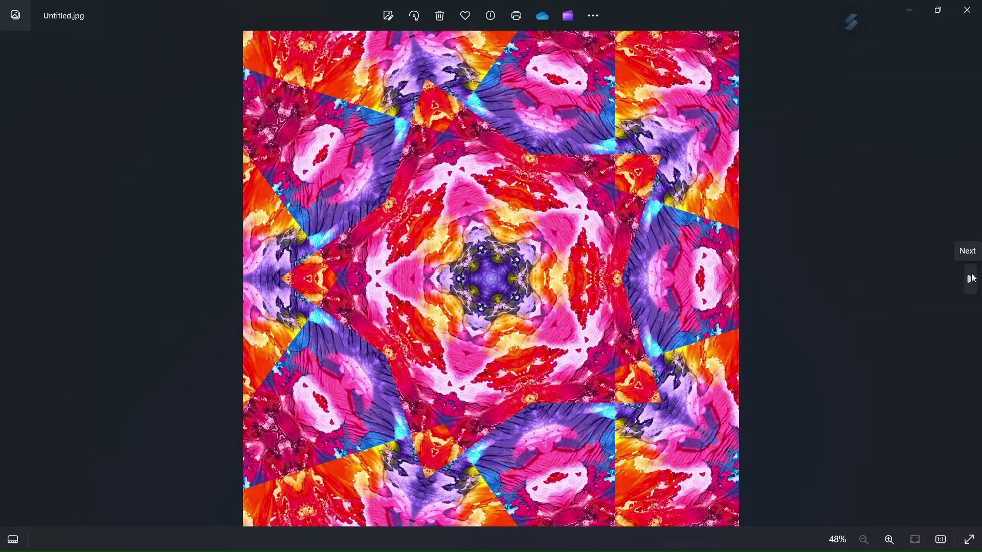
pyautogui.click(973, 279)
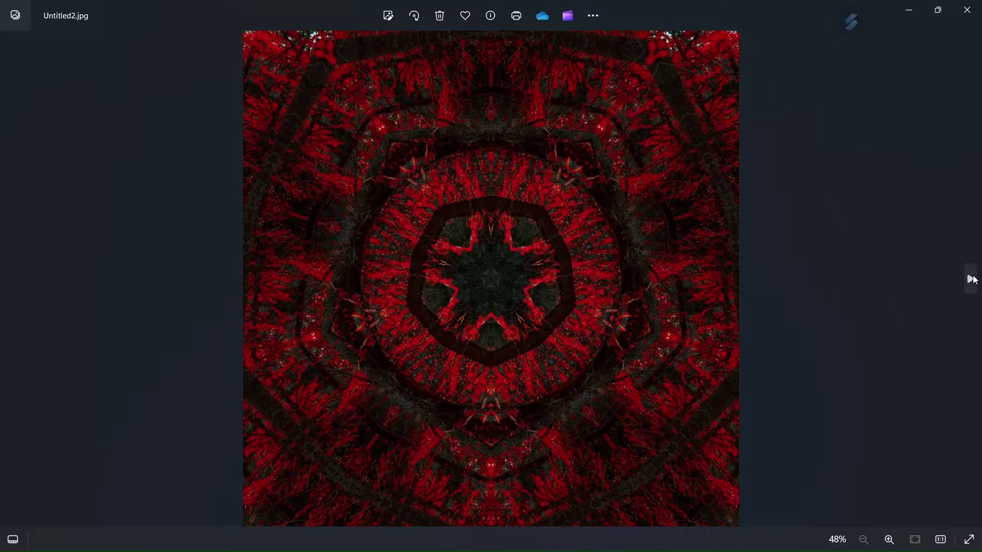
pyautogui.click(974, 279)
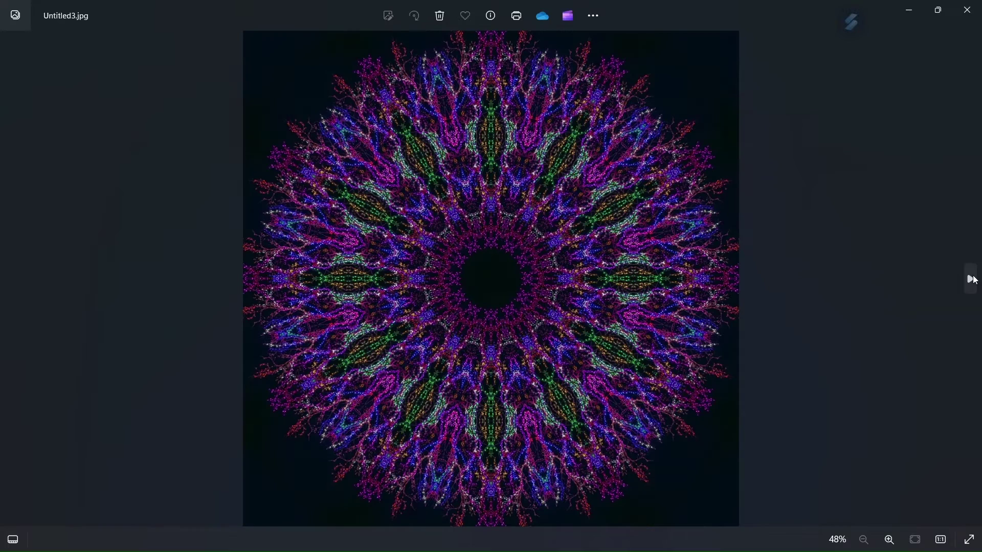
pyautogui.click(973, 279)
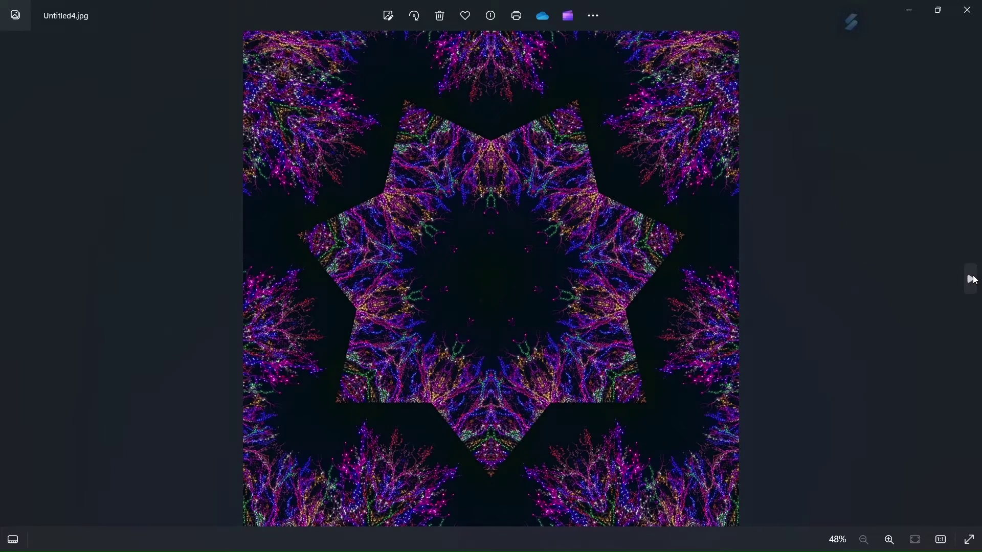
pyautogui.click(973, 278)
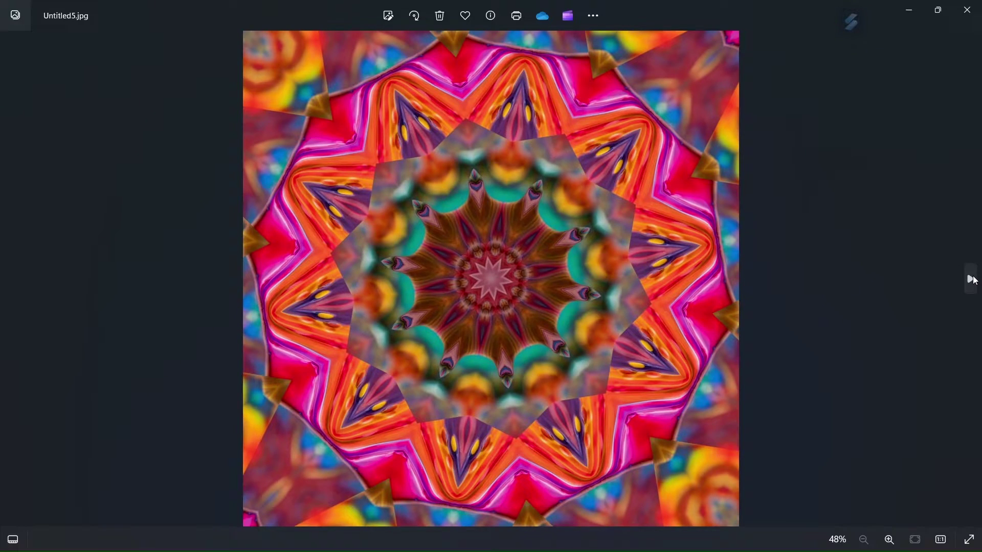
pyautogui.click(973, 279)
pyautogui.click(974, 279)
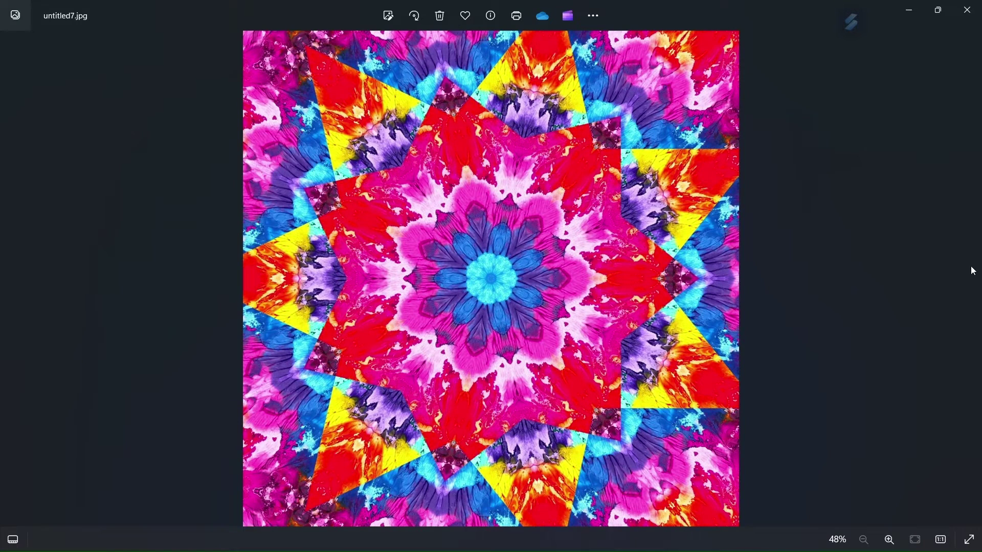
pyautogui.click(968, 10)
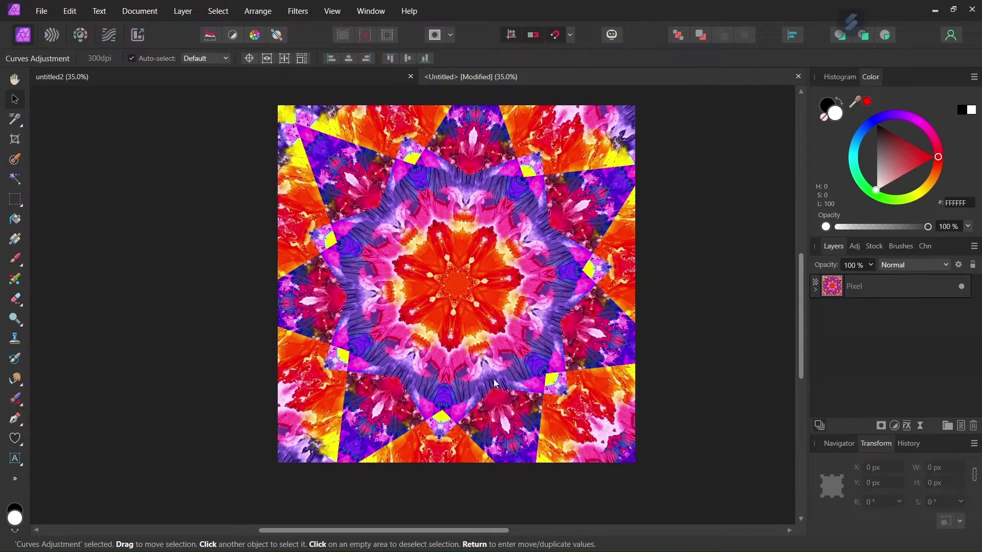
pyautogui.scroll(1, 460, 309)
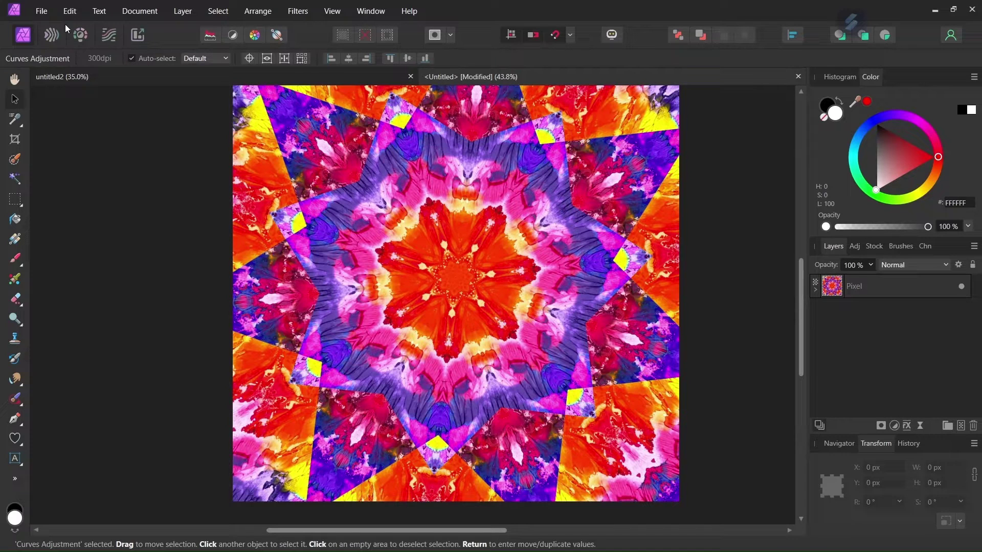
# Step: Create a new document in pixel units with 2000 px page width and height
pyautogui.click(42, 11)
pyautogui.click(30, 36)
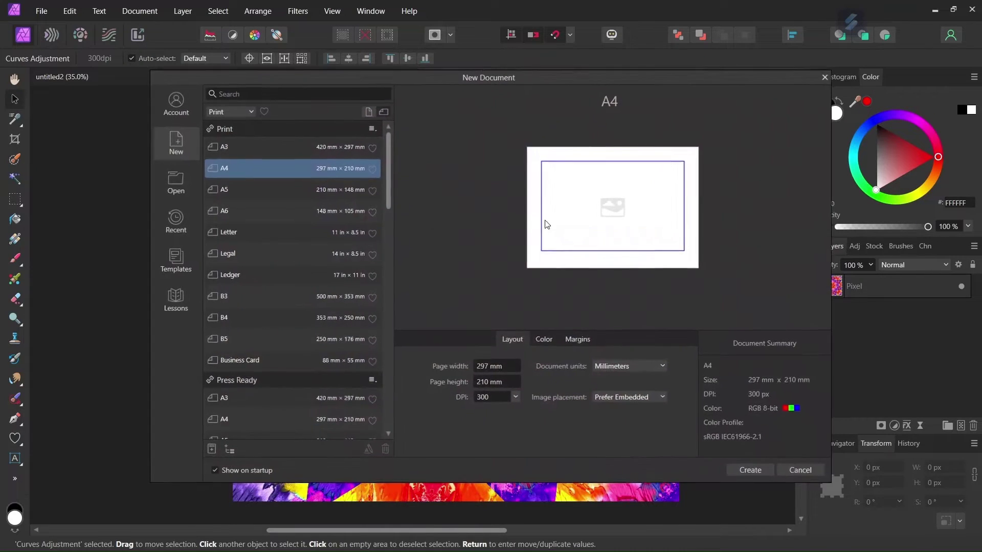
pyautogui.click(629, 367)
pyautogui.click(622, 377)
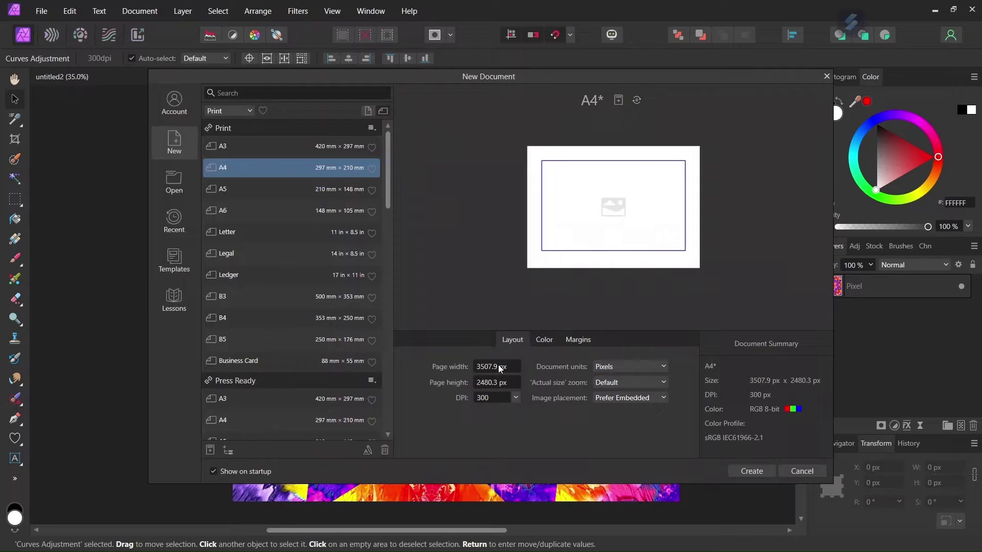
pyautogui.write('2000')
pyautogui.click(509, 382)
pyautogui.write('2000')
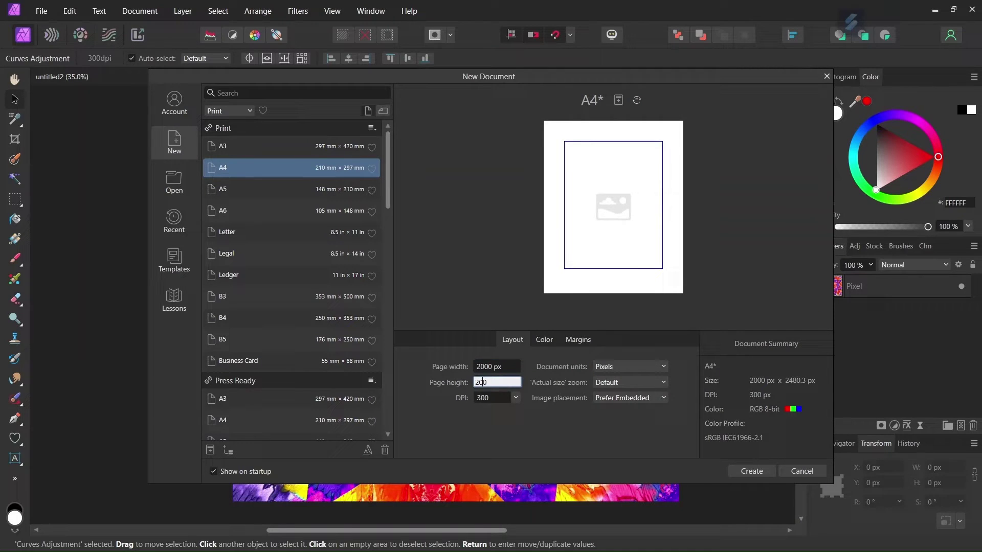
pyautogui.click(752, 471)
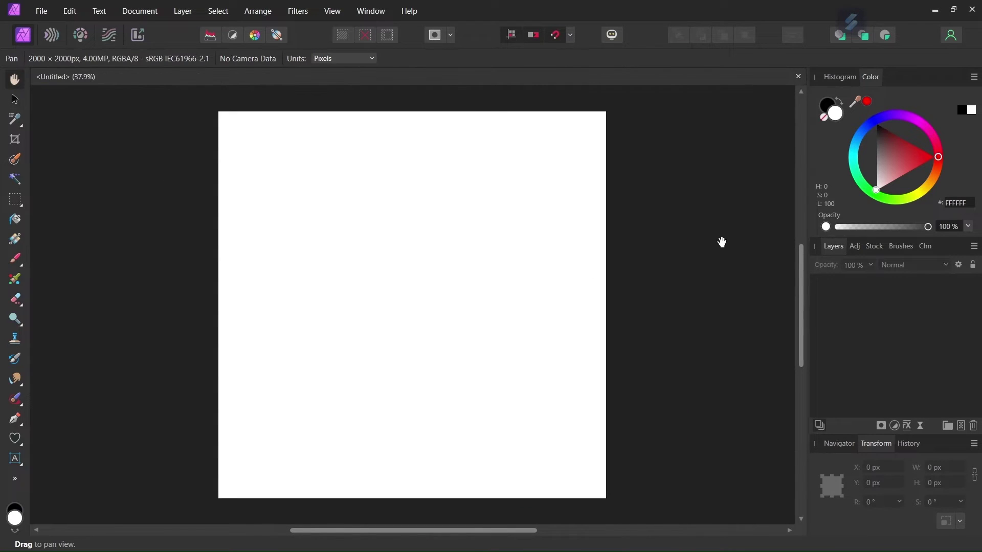
# Step: Search Pixabay stock for 'paint' and drag the pink-orange-purple paint texture onto the canvas
pyautogui.click(870, 246)
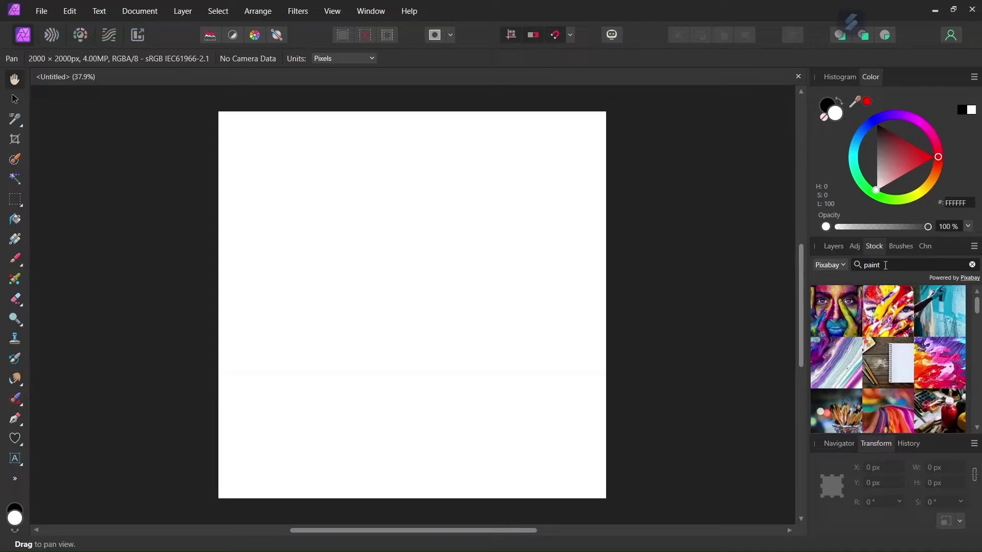
pyautogui.press('Return')
pyautogui.moveTo(938, 354); pyautogui.dragTo(453, 265)
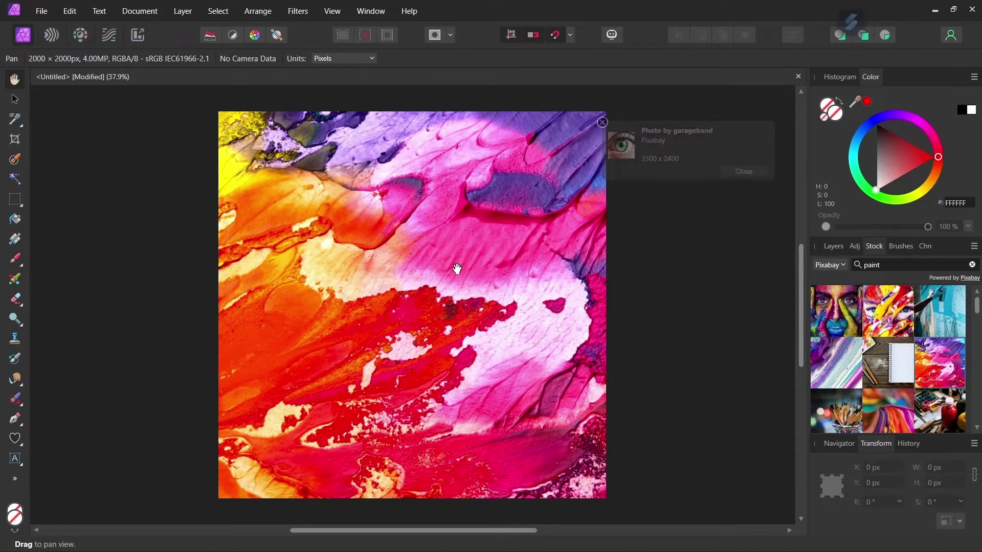
pyautogui.scroll(-2, 456, 268)
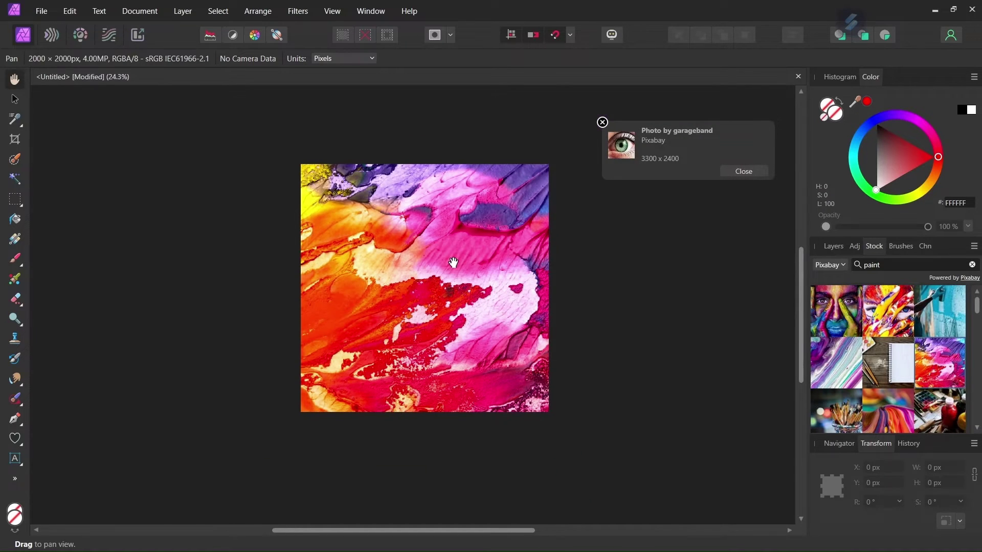
# Step: Drag the paint photo's edges to fit it at X 0, Y 0, sized 2000 × 2004 px
pyautogui.click(16, 99)
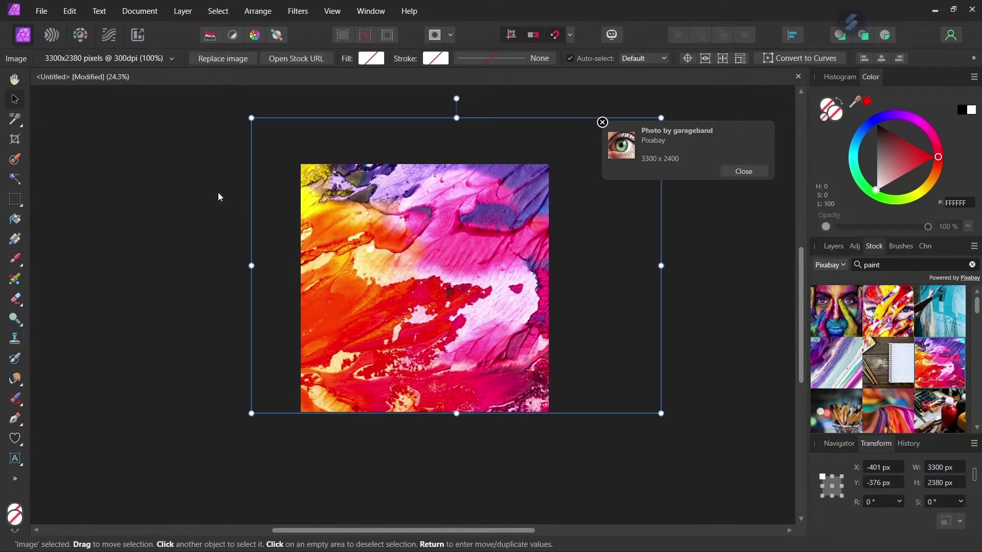
pyautogui.moveTo(457, 118); pyautogui.dragTo(457, 164)
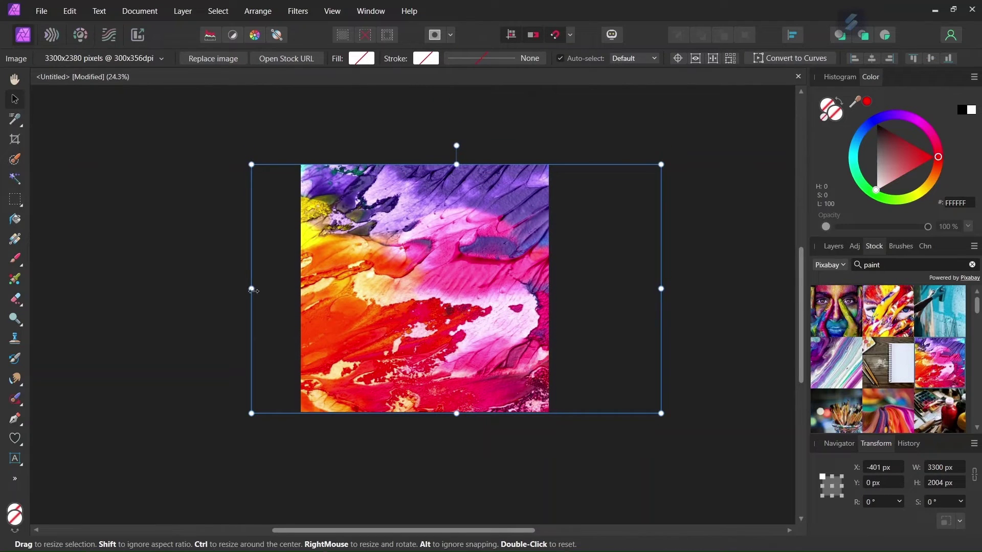
pyautogui.moveTo(251, 289); pyautogui.dragTo(301, 290)
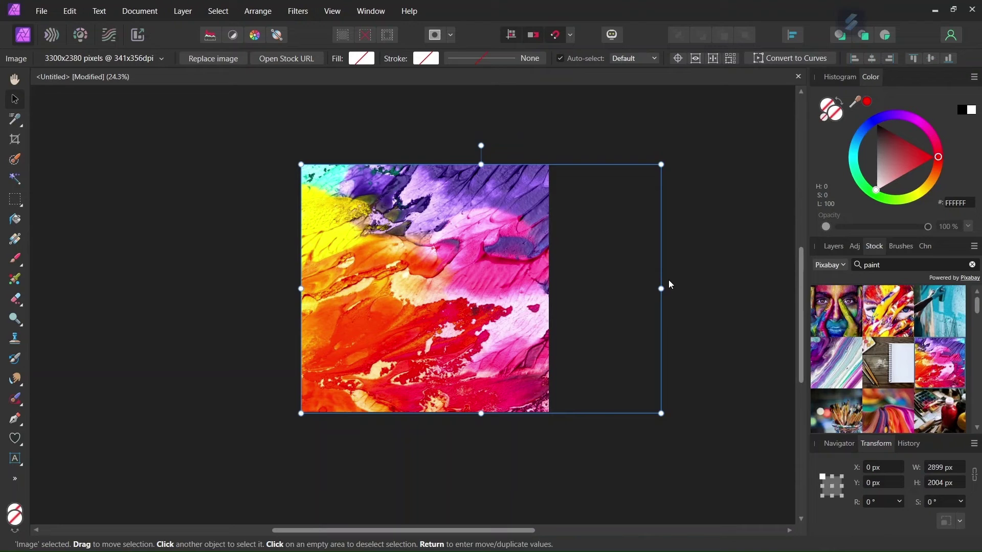
pyautogui.moveTo(661, 289); pyautogui.dragTo(550, 288)
pyautogui.scroll(1, 363, 230)
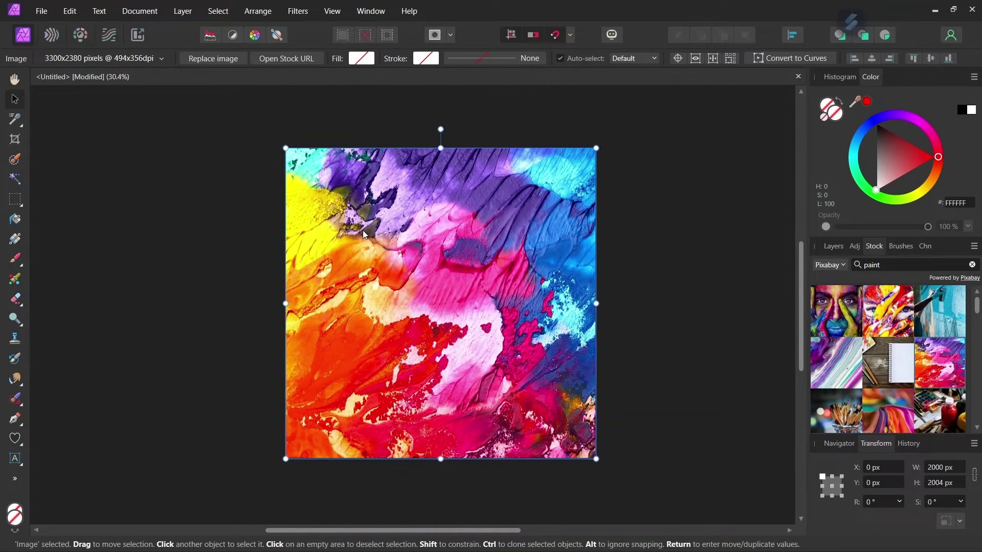
pyautogui.scroll(-1, 363, 230)
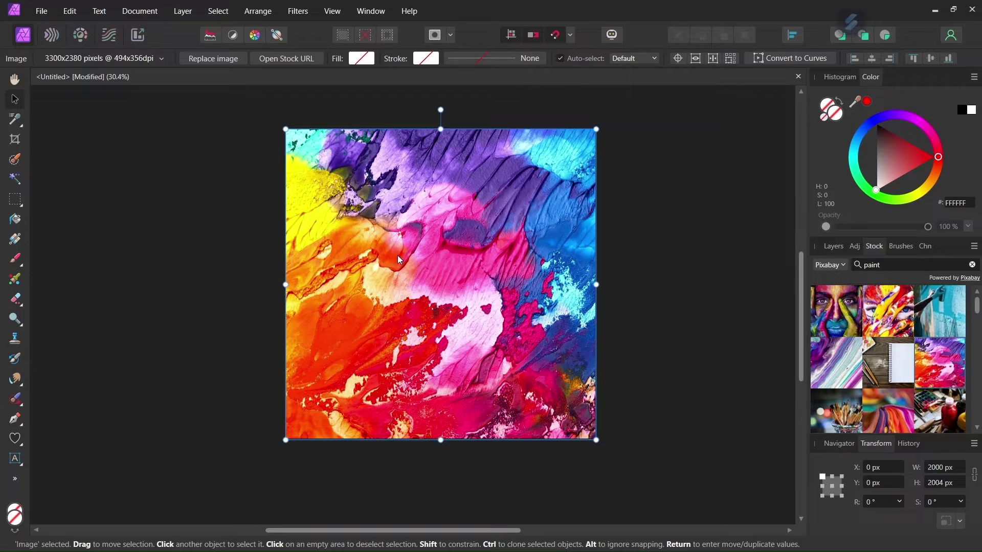
# Step: Use the Affine distort filter with Scale X and Scale Y at 25% to tile the photo 4×4
pyautogui.click(297, 10)
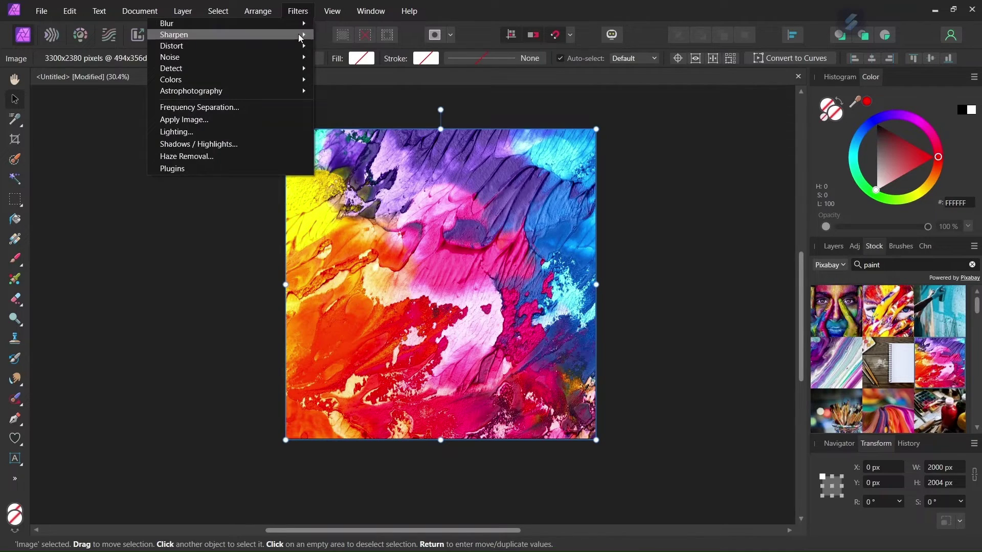
pyautogui.moveTo(289, 46)
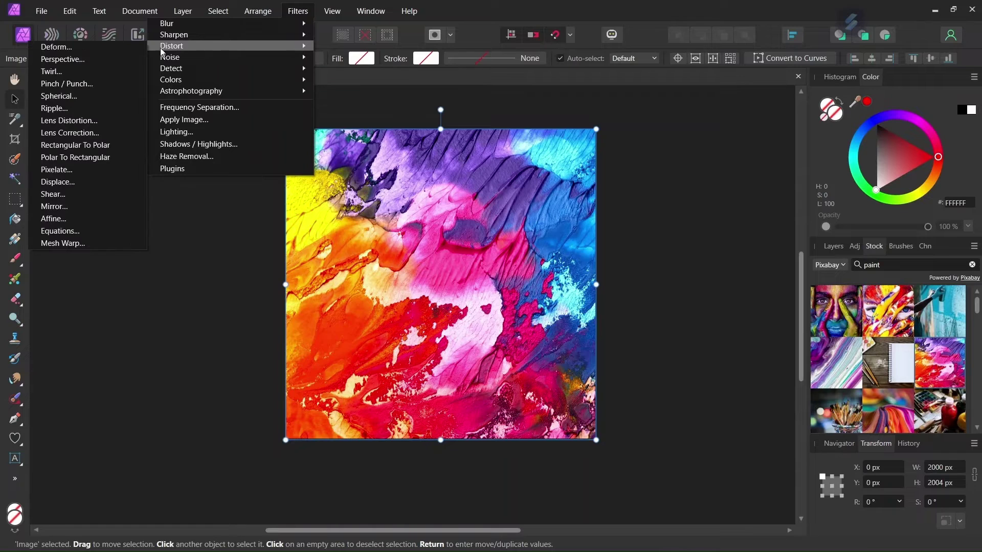
pyautogui.click(55, 219)
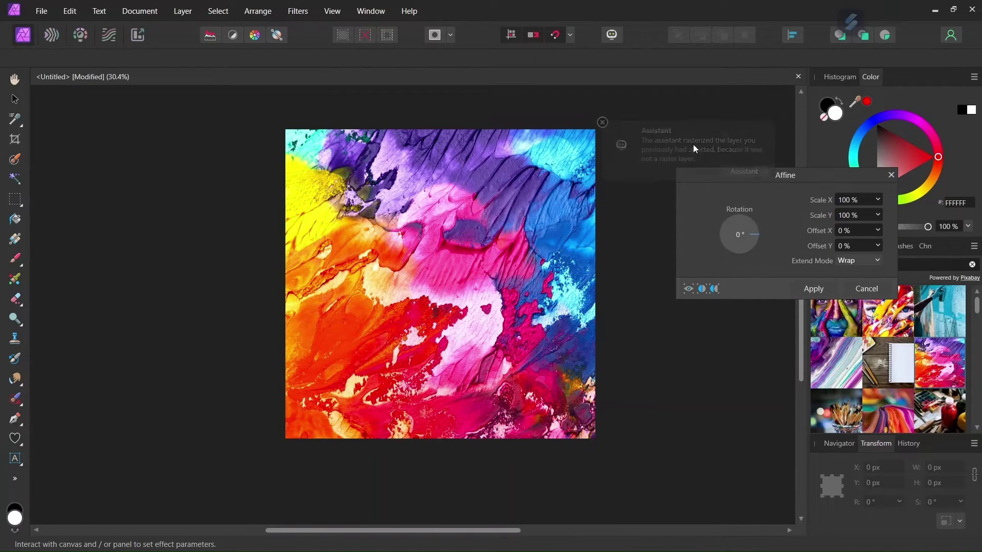
pyautogui.scroll(1, 379, 279)
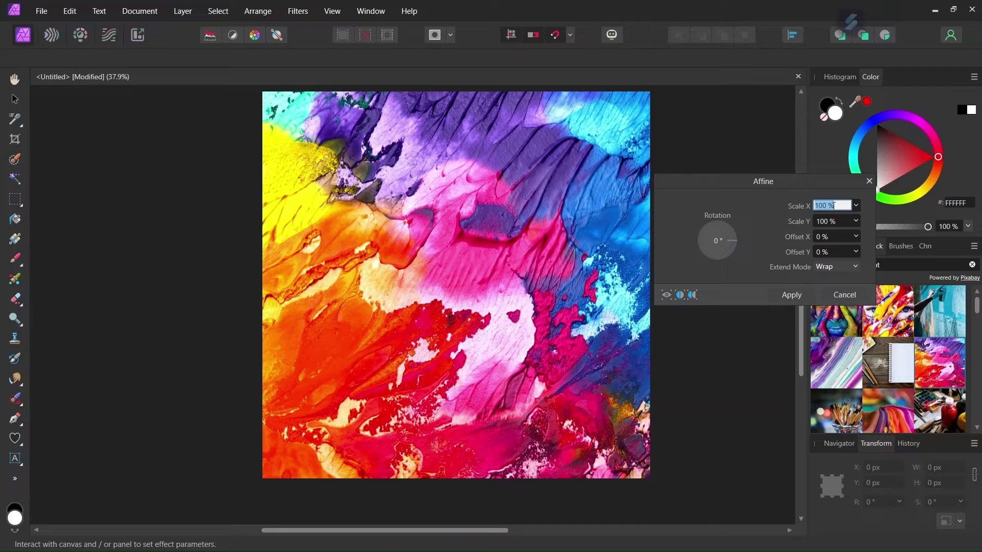
pyautogui.write('25')
pyautogui.click(831, 220)
pyautogui.write('25')
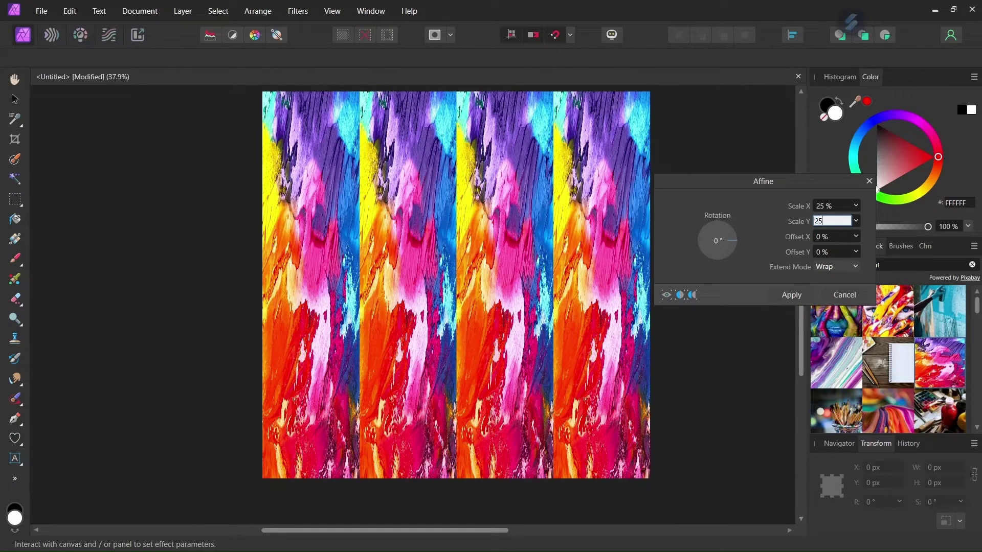
pyautogui.press('Return')
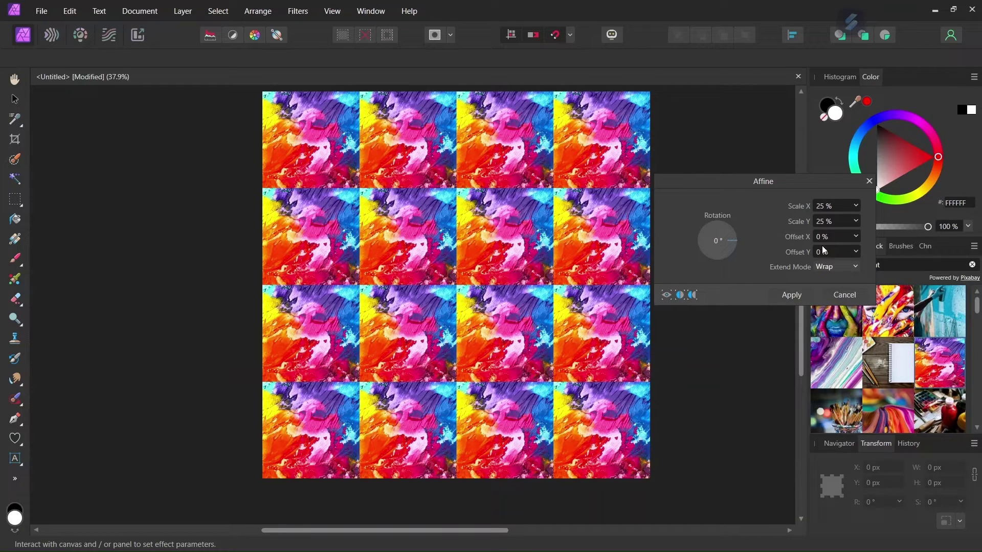
# Step: Test a horizontal Offset X in the Affine filter, then reset it to 0%
pyautogui.click(856, 237)
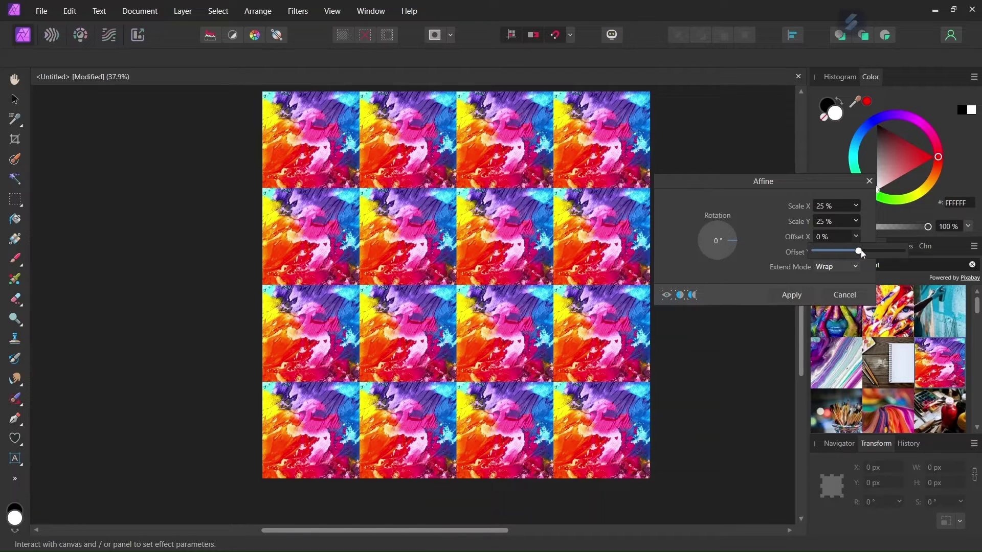
pyautogui.moveTo(862, 250); pyautogui.dragTo(867, 251)
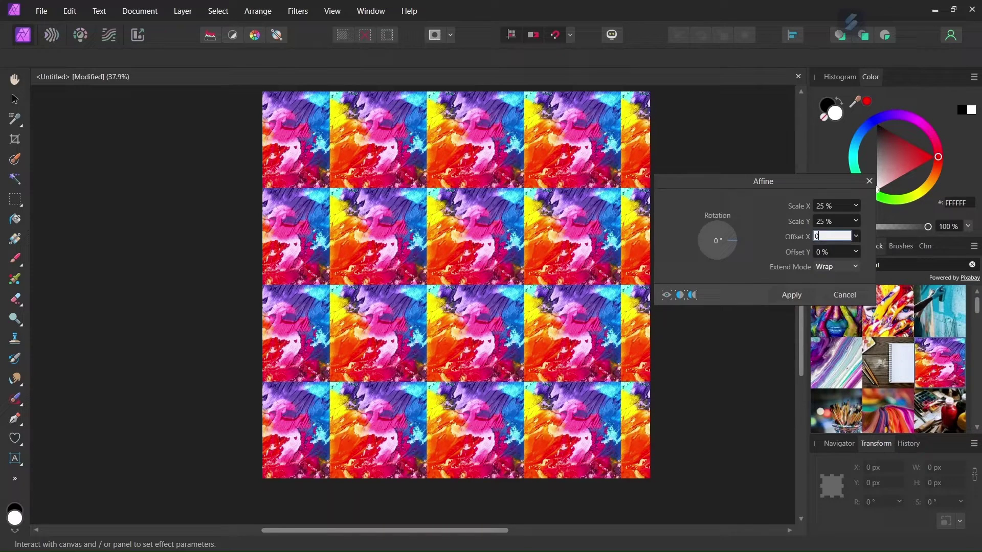
pyautogui.write('0')
pyautogui.press('Tab')
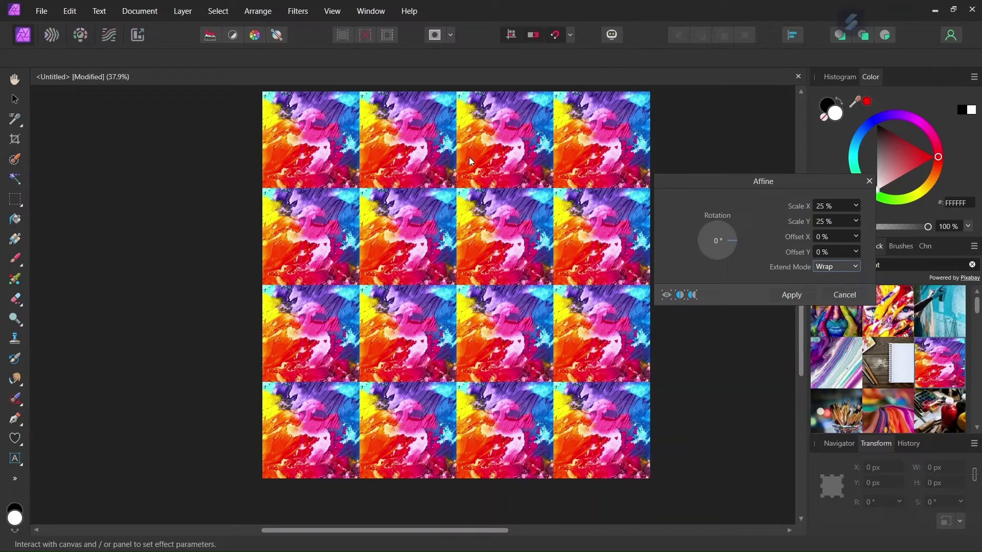
# Step: Try Mirror extend mode, revert to Wrap, and apply the Affine tiling
pyautogui.click(821, 269)
pyautogui.click(824, 325)
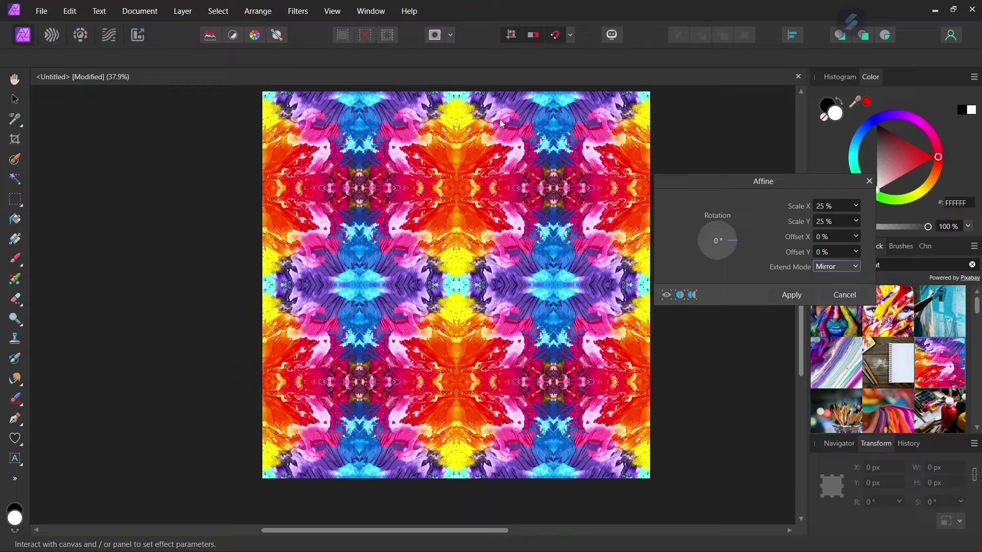
pyautogui.click(833, 268)
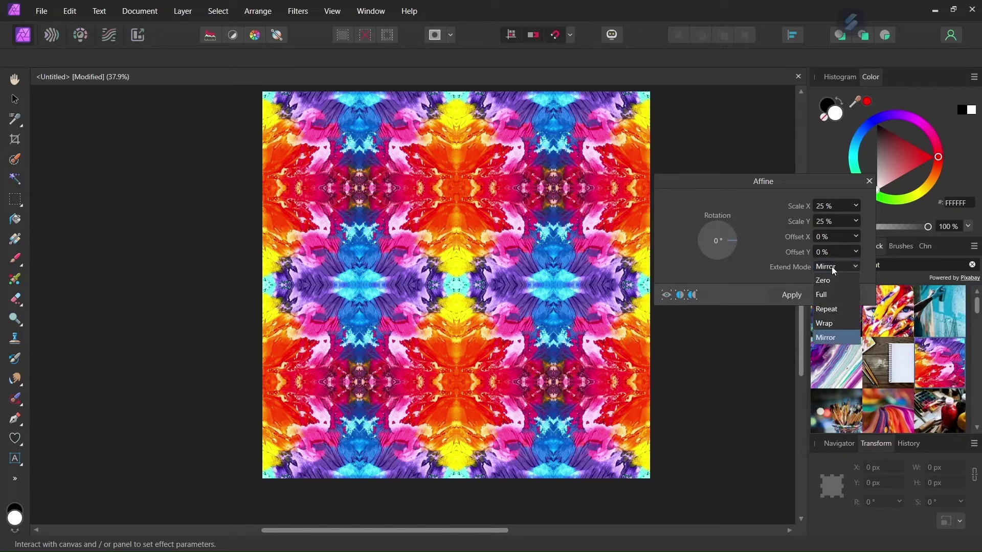
pyautogui.click(828, 325)
pyautogui.click(793, 298)
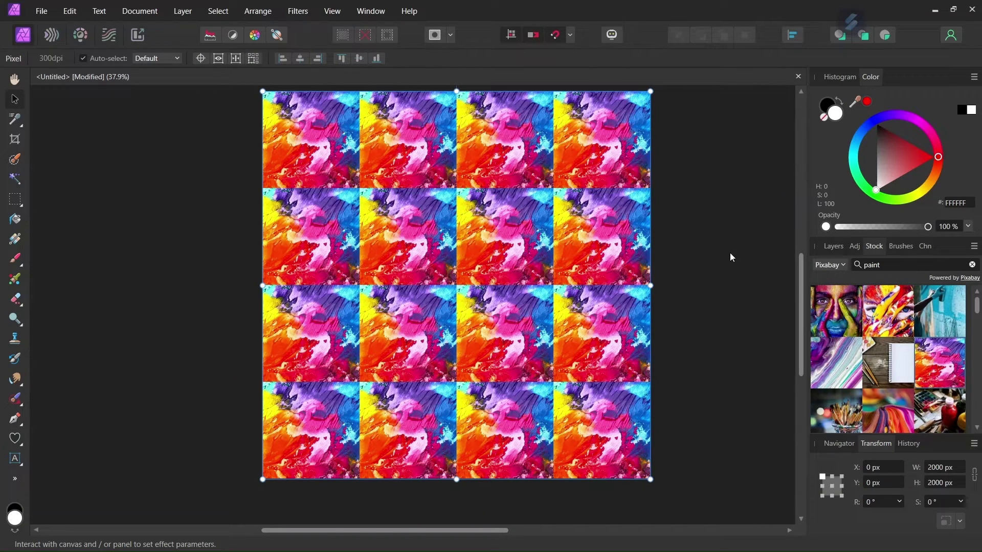
pyautogui.click(294, 13)
# Step: Open the Distort > Mirror filter and raise the number of mirrors from 3 to 7
pyautogui.moveTo(265, 63)
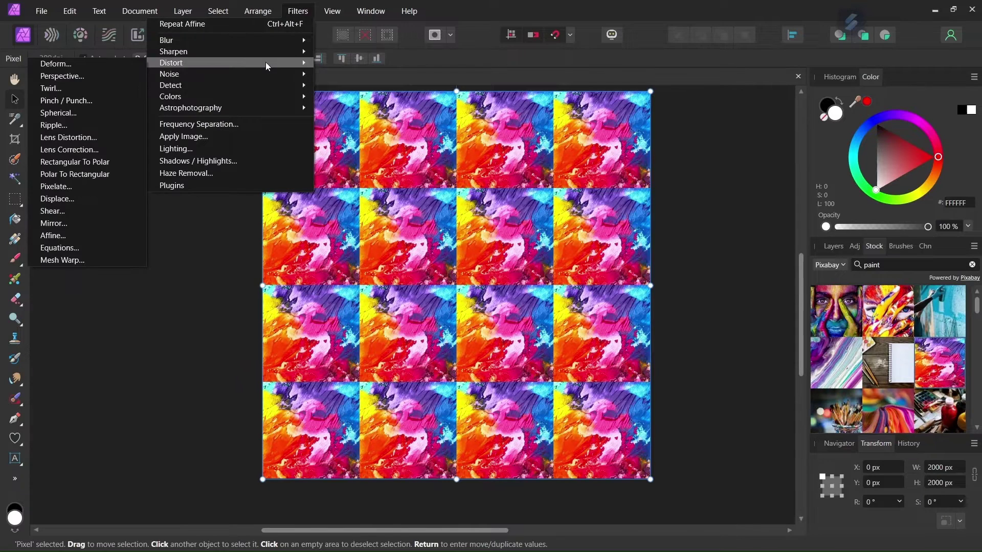
pyautogui.click(77, 223)
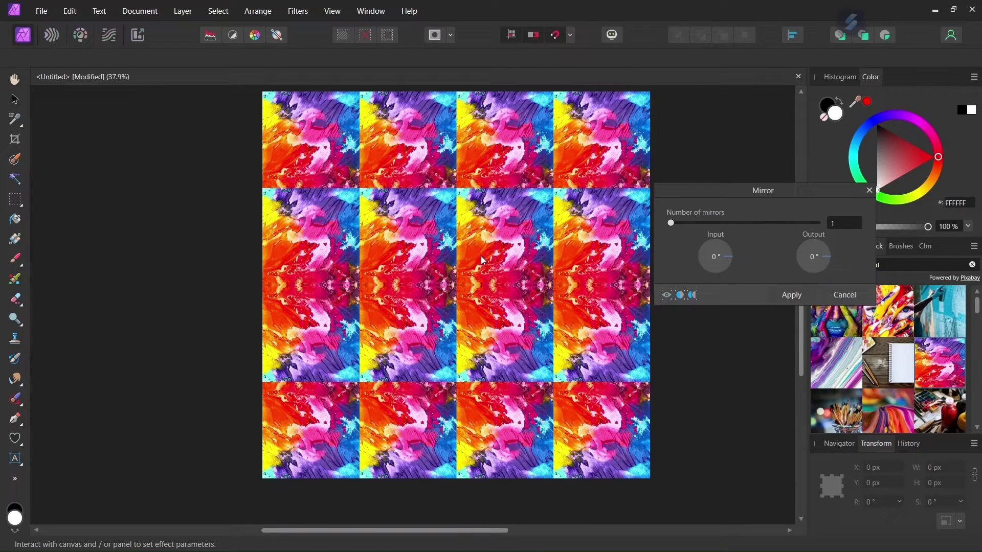
pyautogui.scroll(1, 479, 257)
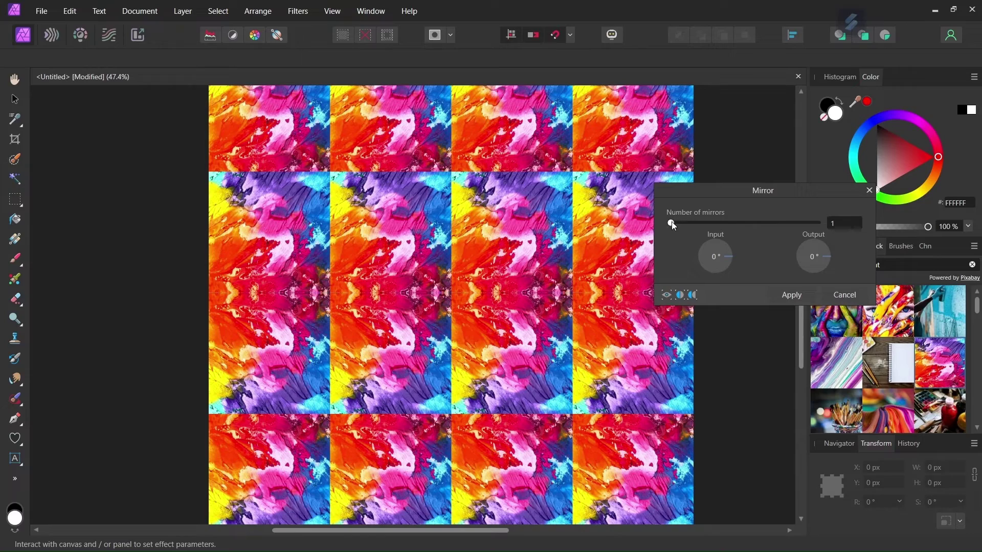
pyautogui.moveTo(672, 222); pyautogui.dragTo(692, 223)
pyautogui.scroll(-1, 480, 229)
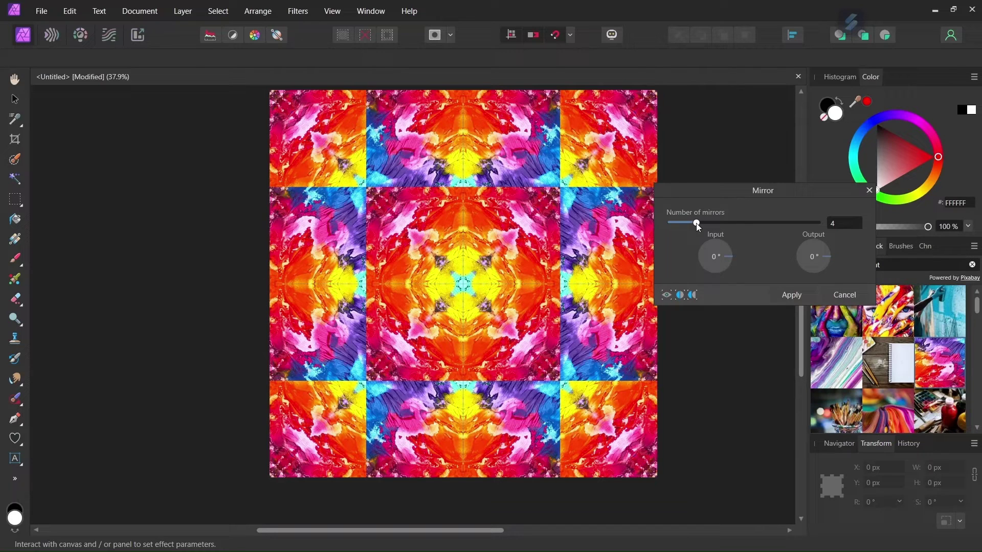
pyautogui.moveTo(697, 224); pyautogui.dragTo(700, 224)
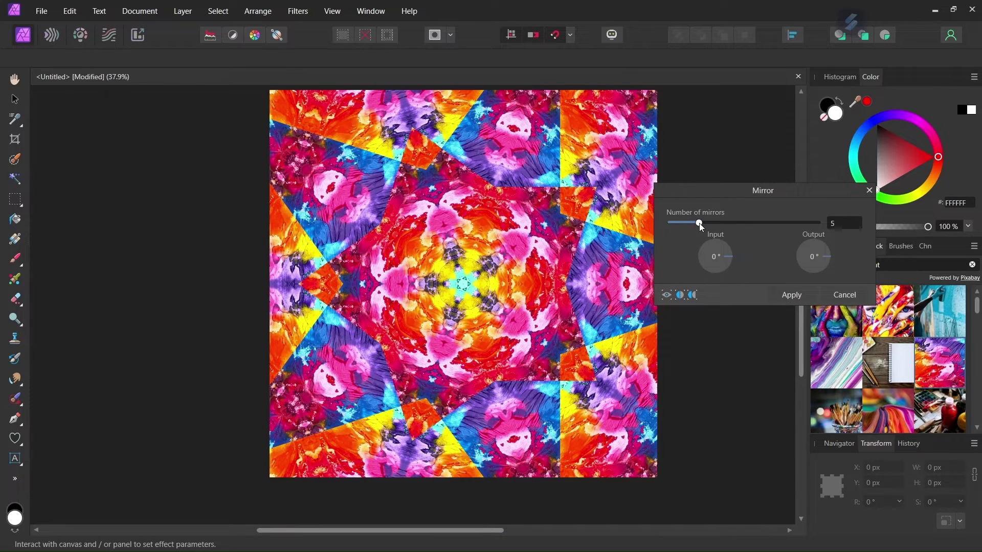
pyautogui.moveTo(700, 223); pyautogui.dragTo(718, 222)
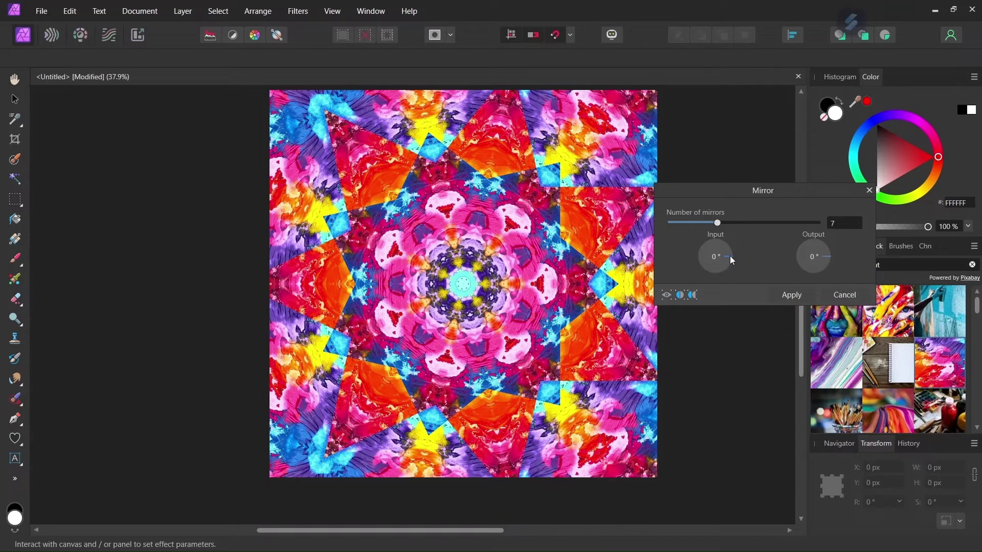
# Step: Set the Mirror Input and Output angles to 270° and apply the seven-mirror filter
pyautogui.moveTo(729, 261)
pyautogui.mouseDown()
pyautogui.moveTo(709, 265)
pyautogui.moveTo(707, 253)
pyautogui.moveTo(719, 253)
pyautogui.moveTo(708, 251)
pyautogui.moveTo(713, 270)
pyautogui.mouseUp()
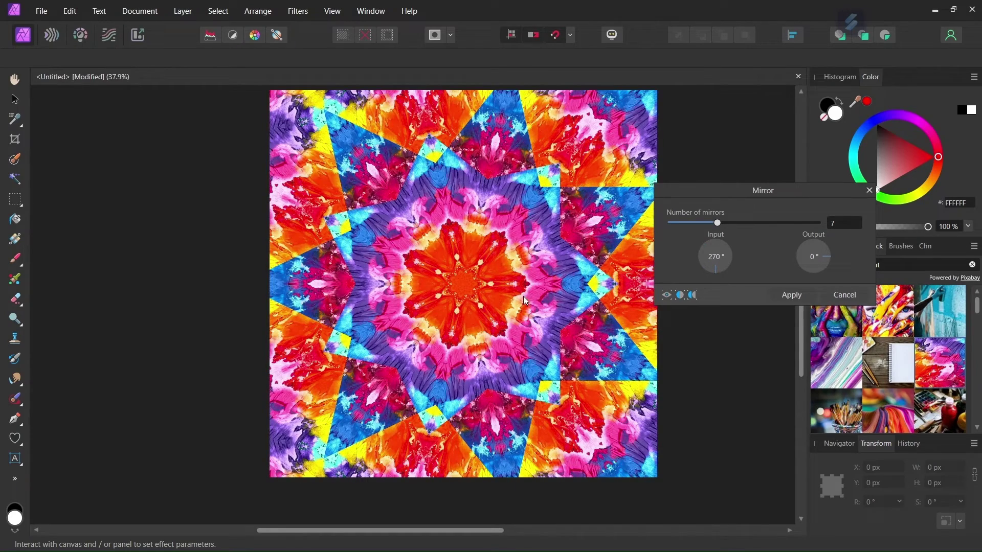
pyautogui.scroll(1, 477, 276)
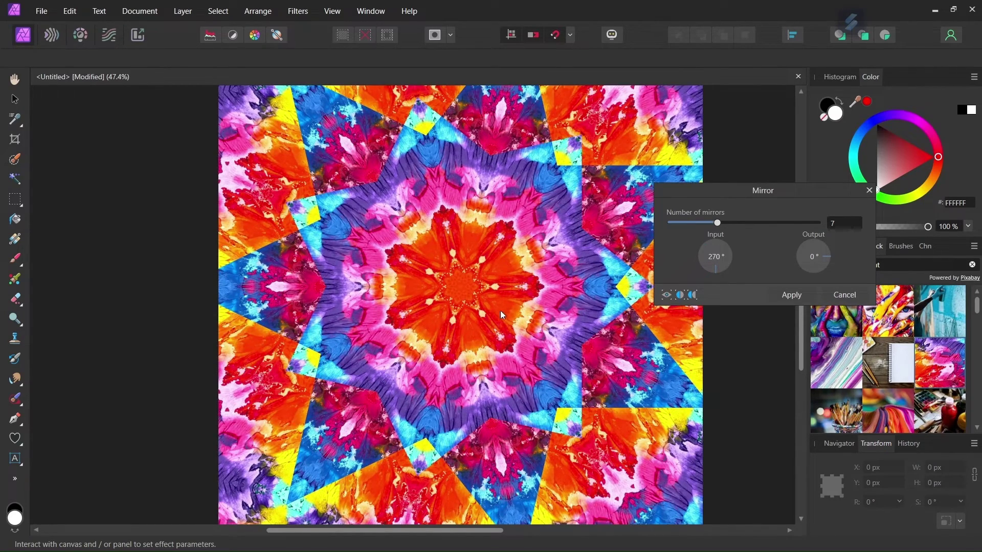
pyautogui.hotkey('ctrl', '-')
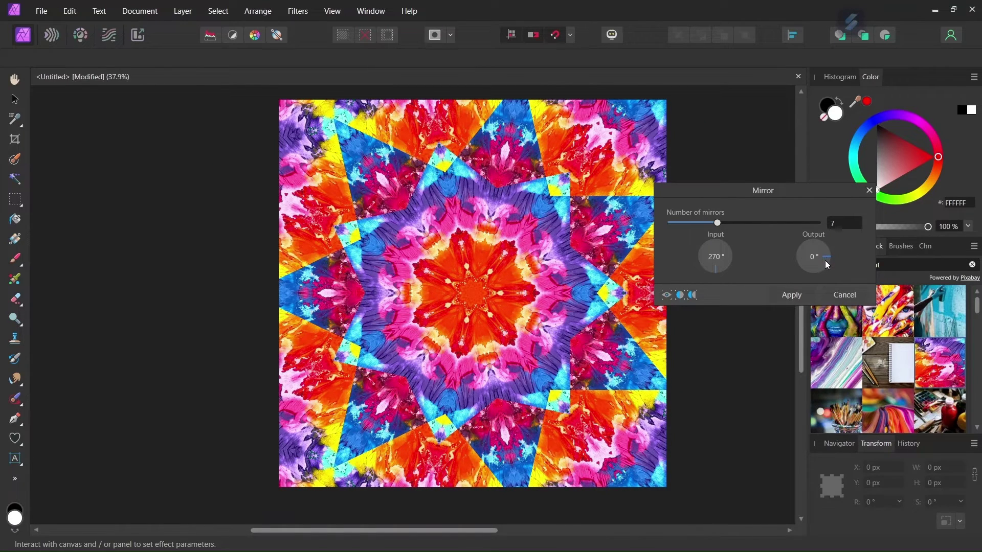
pyautogui.moveTo(827, 264); pyautogui.dragTo(816, 269)
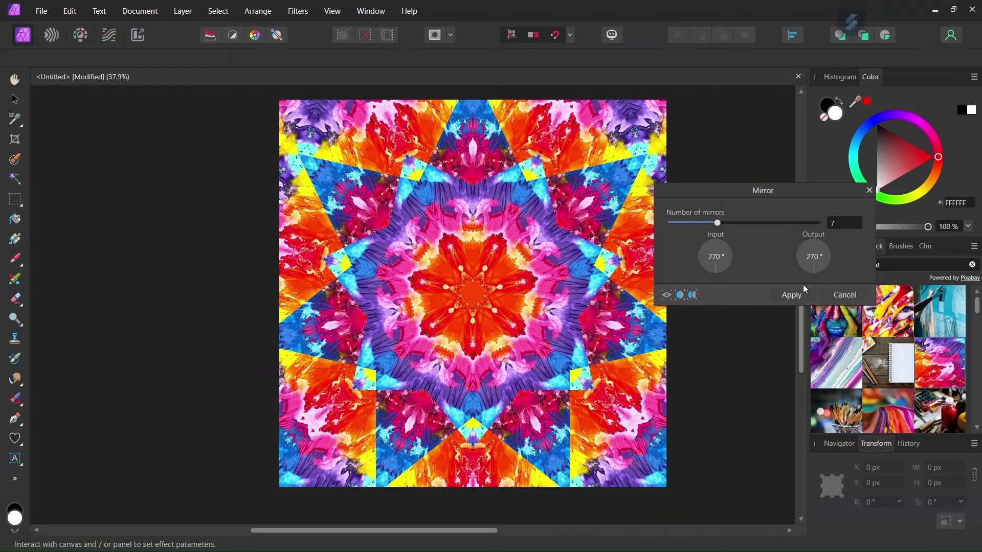
pyautogui.scroll(1, 466, 292)
pyautogui.scroll(-1, 532, 285)
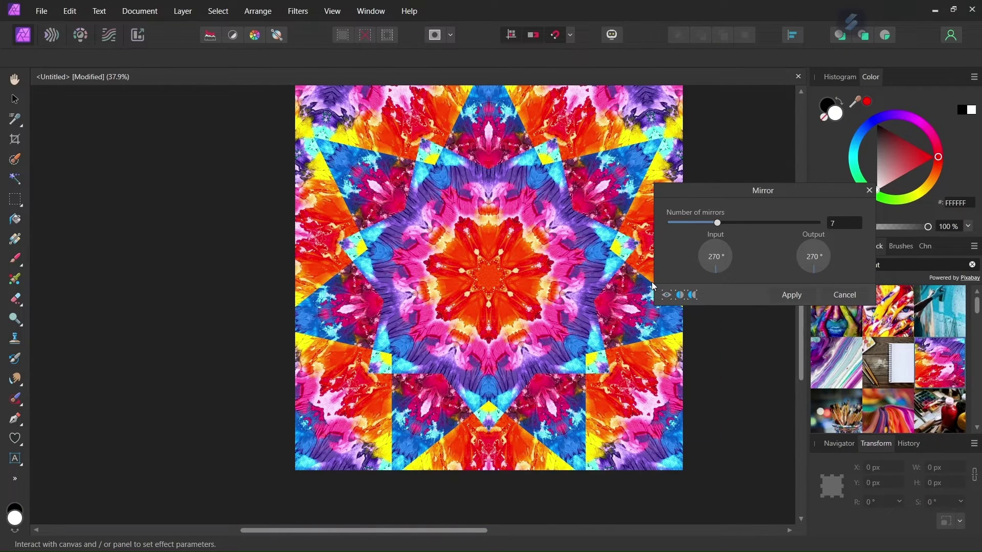
pyautogui.click(791, 295)
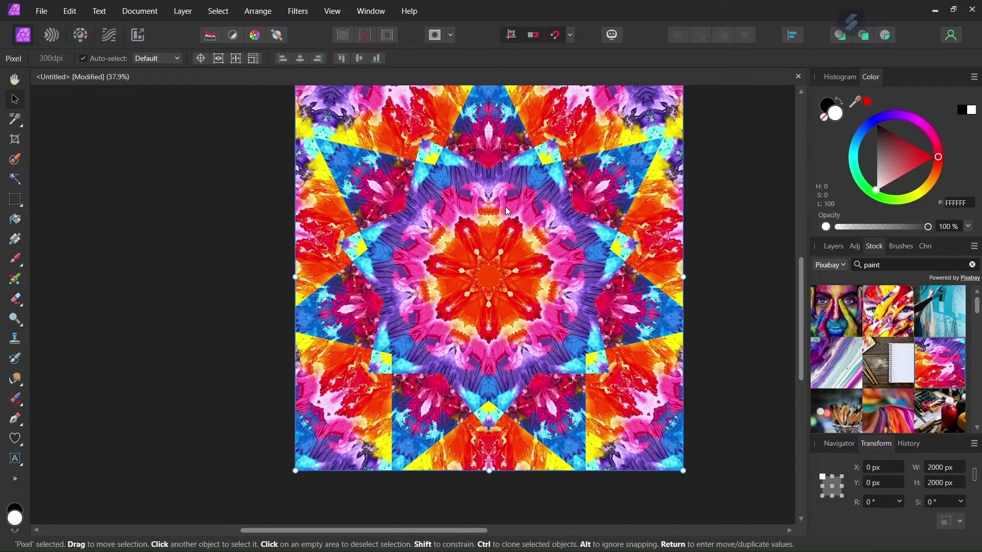
# Step: Scale the kaleidoscope layer uniformly to 2256 × 2256 px, overhanging the canvas at −128 px
pyautogui.scroll(1, 505, 204)
pyautogui.scroll(-2, 564, 207)
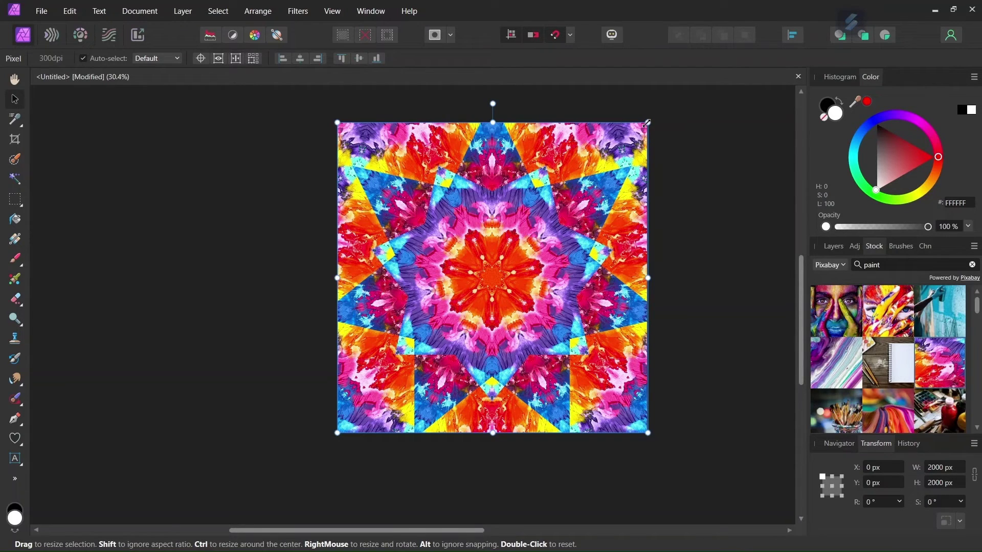
pyautogui.moveTo(649, 124); pyautogui.dragTo(667, 104)
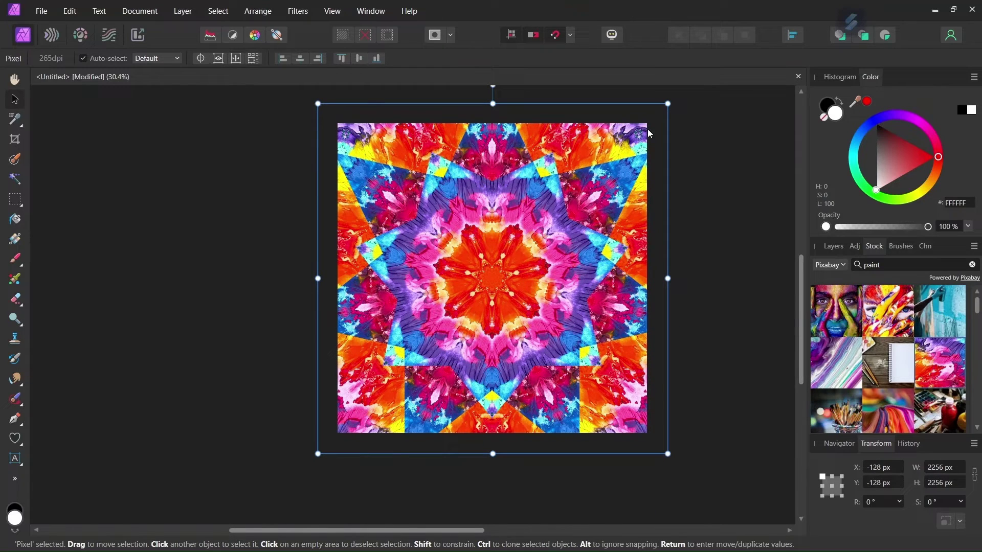
pyautogui.scroll(1, 490, 282)
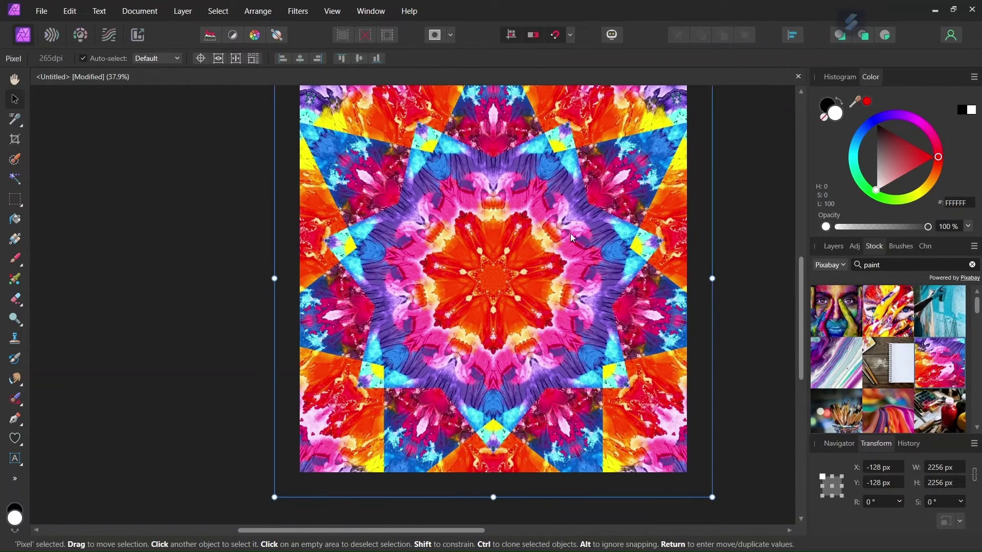
pyautogui.click(833, 246)
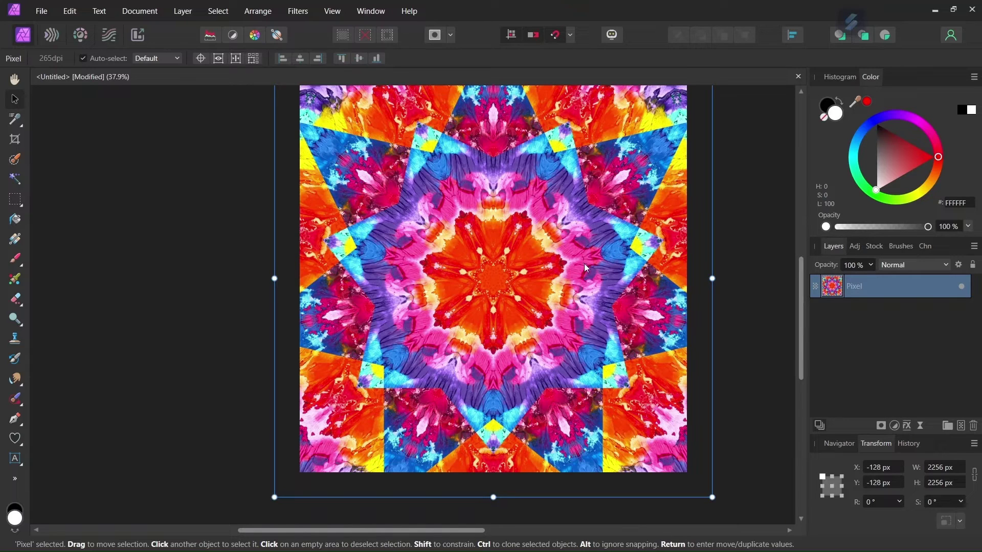
# Step: Add an HSL adjustment nested in the Pixel layer, shifting the cyan range's hue by −130°
pyautogui.click(895, 425)
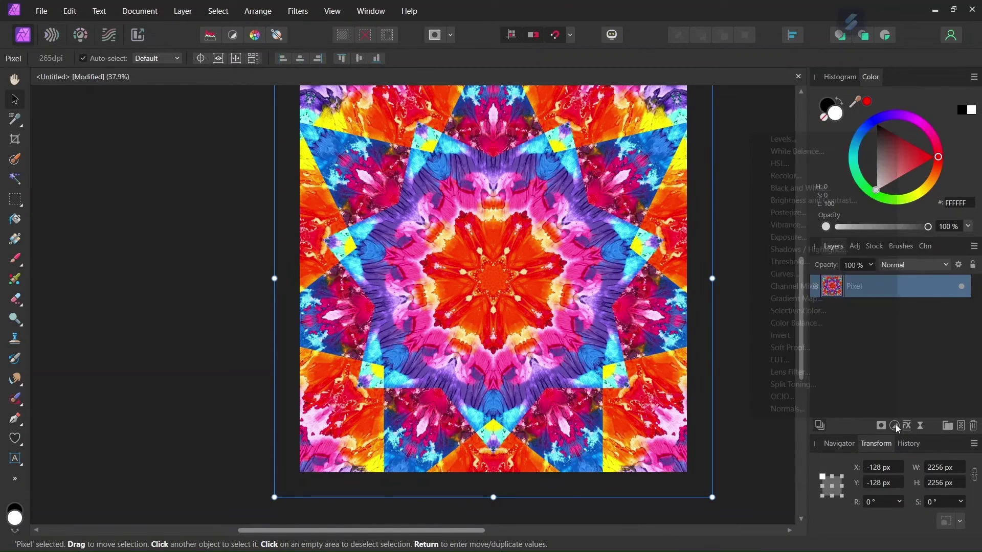
pyautogui.click(795, 163)
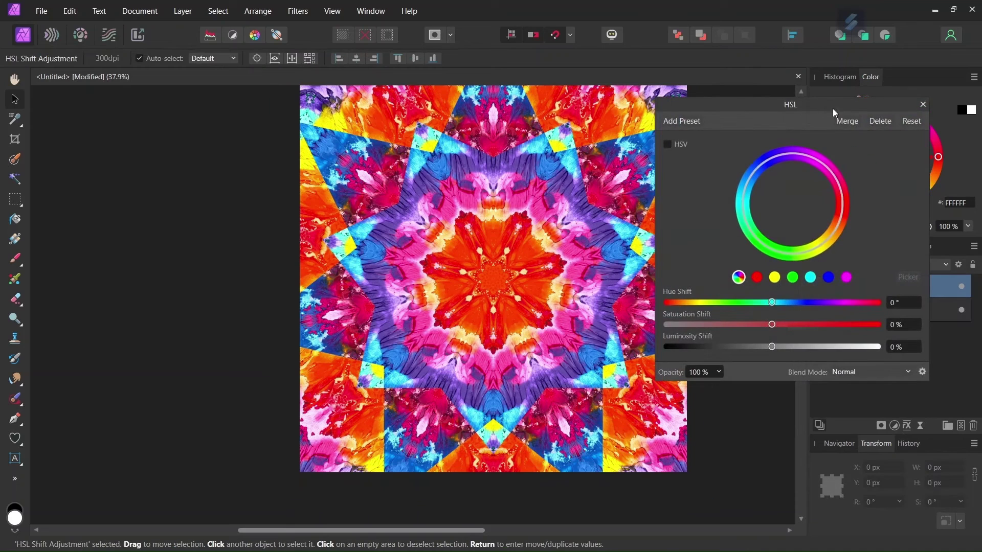
pyautogui.moveTo(843, 277); pyautogui.dragTo(855, 309)
pyautogui.moveTo(582, 93); pyautogui.dragTo(778, 75)
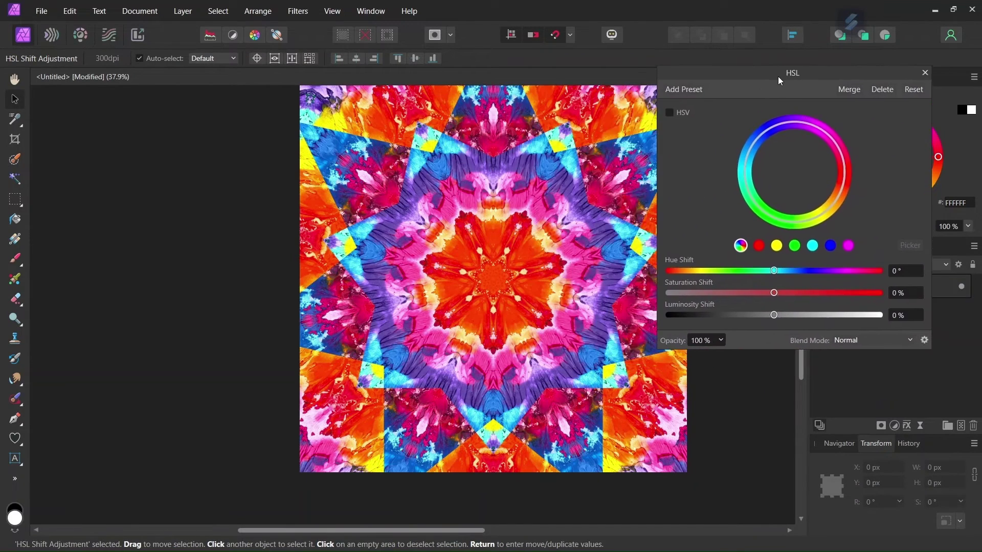
pyautogui.click(812, 246)
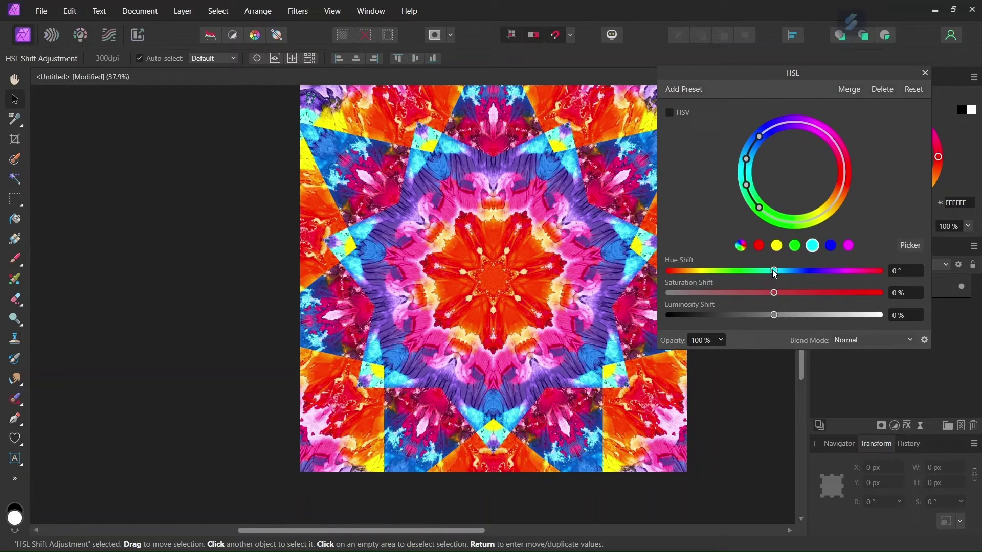
pyautogui.moveTo(775, 269); pyautogui.dragTo(699, 272)
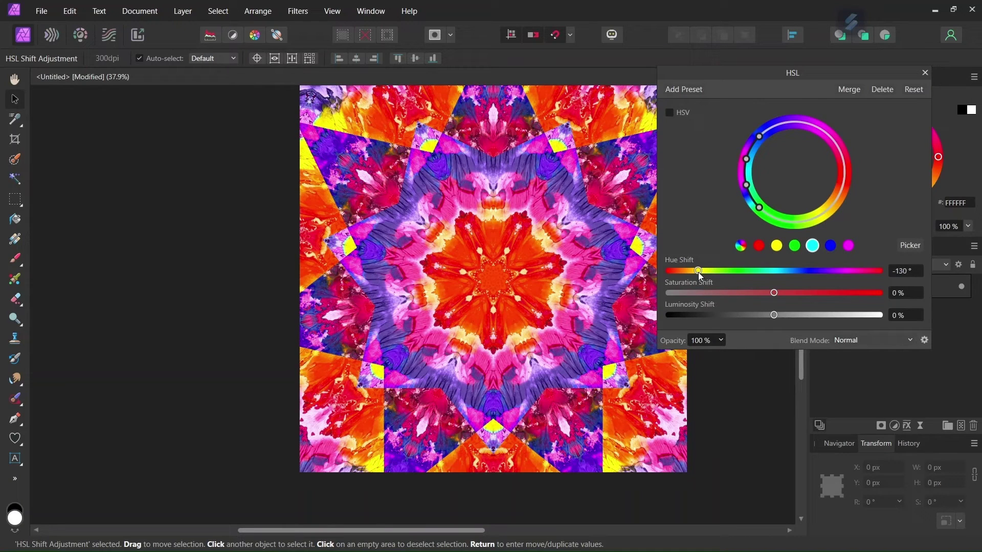
pyautogui.click(924, 72)
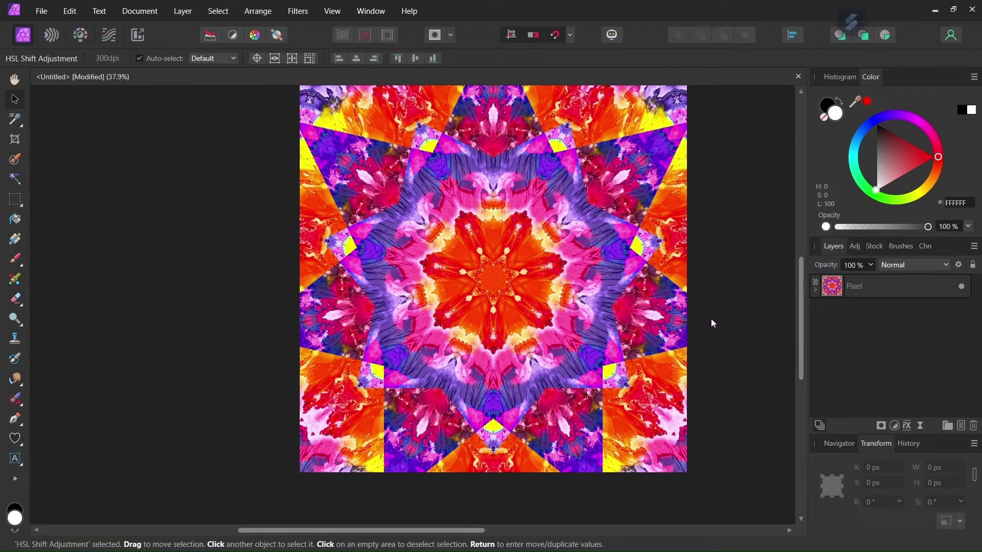
pyautogui.click(894, 426)
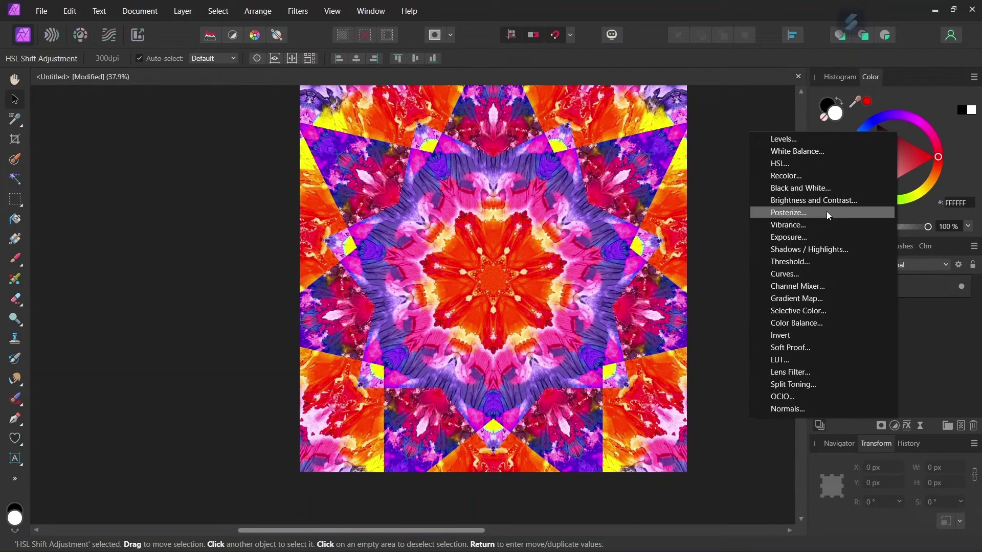
# Step: Add a Curves adjustment with a gentle S-curve, points near 0.32/0.30 and 0.58/0.57
pyautogui.click(818, 274)
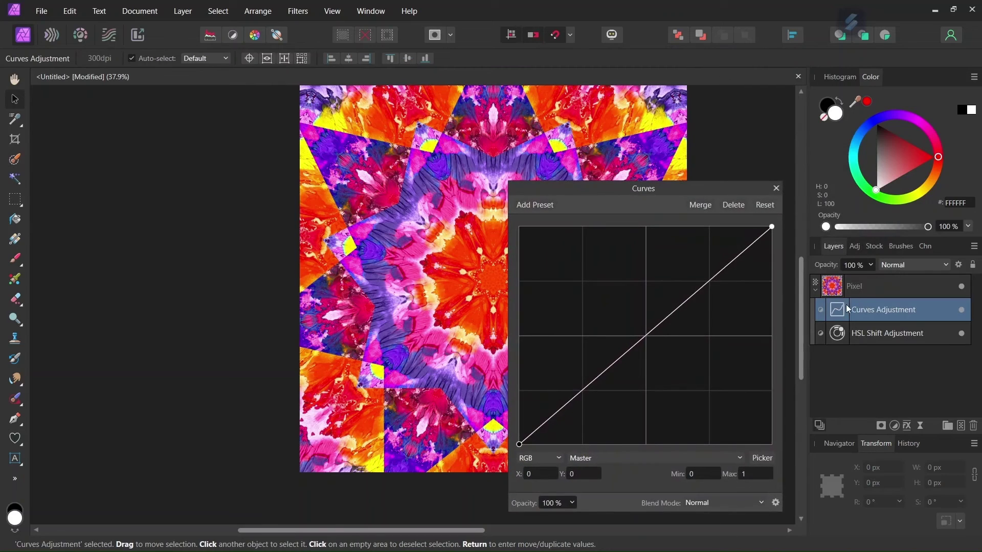
pyautogui.moveTo(694, 194); pyautogui.dragTo(881, 84)
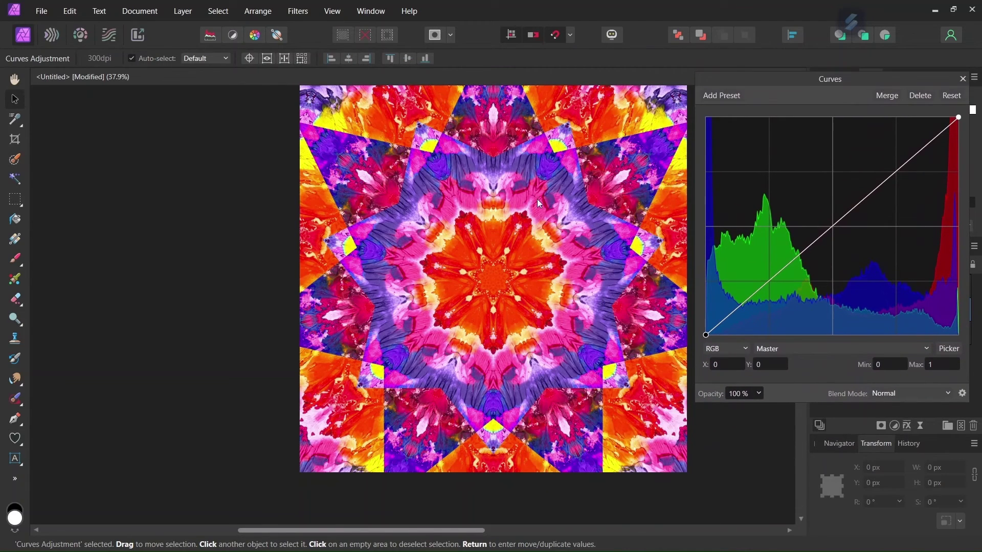
pyautogui.scroll(1, 537, 199)
pyautogui.click(784, 268)
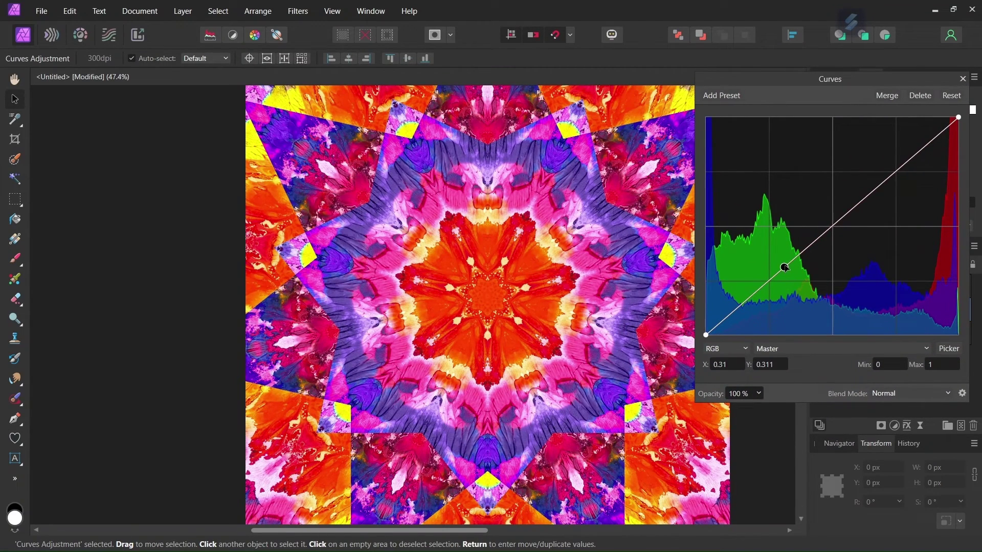
pyautogui.moveTo(784, 268); pyautogui.dragTo(788, 269)
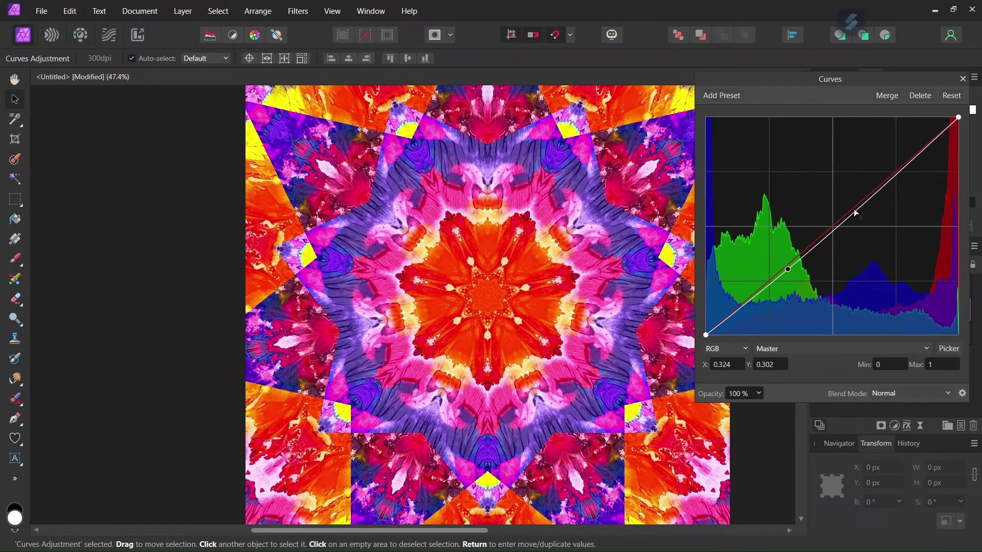
pyautogui.moveTo(854, 212); pyautogui.dragTo(853, 214)
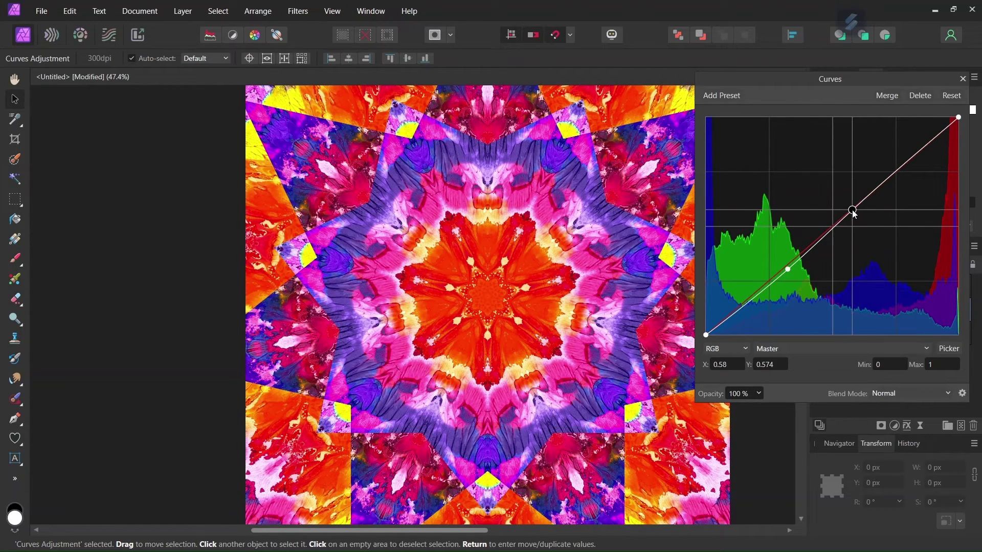
pyautogui.click(962, 78)
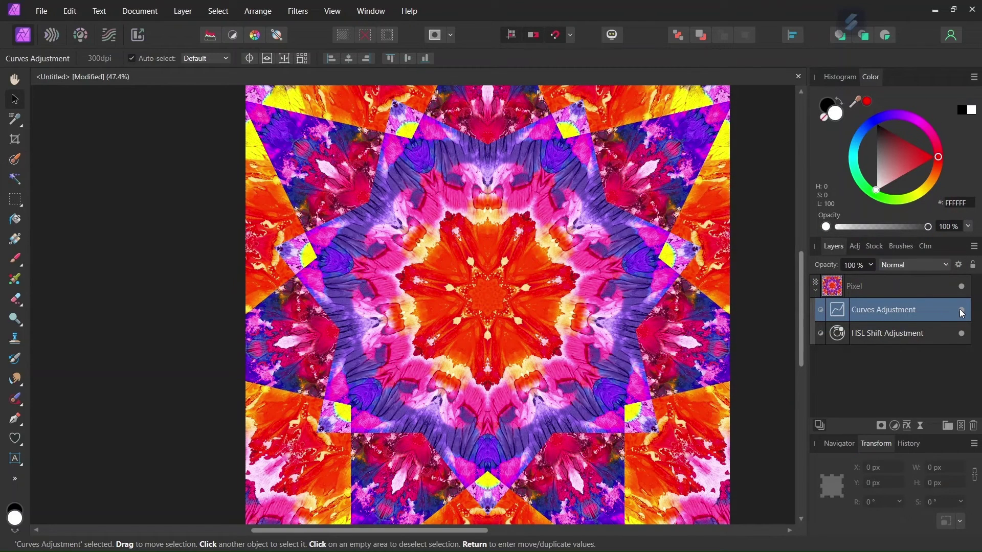
# Step: Compare the HSL Shift off and on, then collapse the Pixel layer's nested adjustments
pyautogui.click(961, 333)
pyautogui.click(961, 333)
pyautogui.click(815, 290)
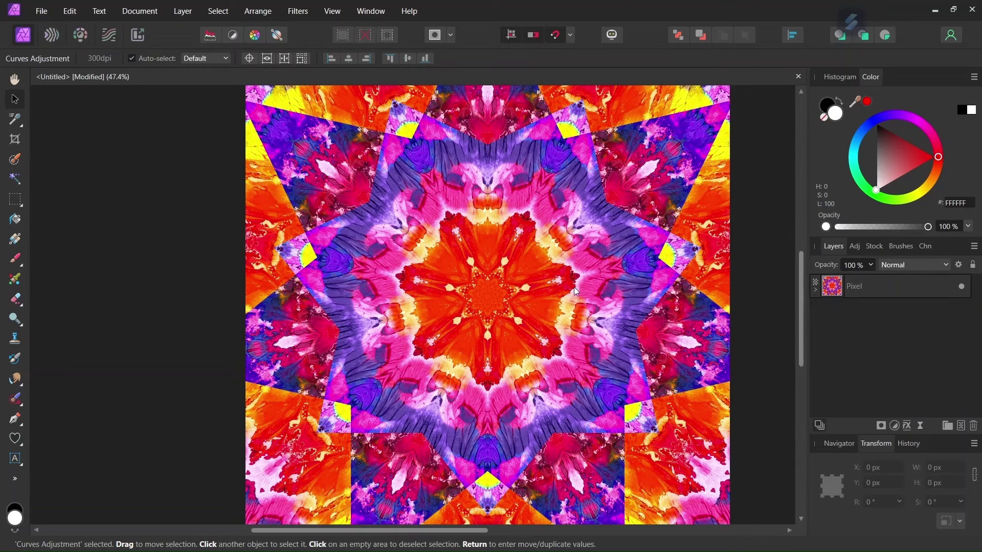
pyautogui.scroll(-1, 530, 277)
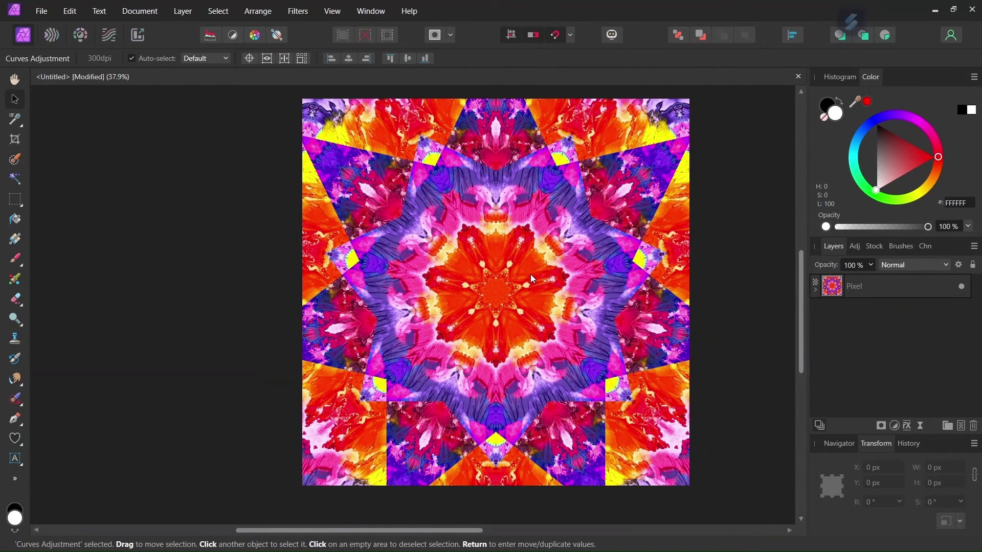
pyautogui.hscroll(1, 530, 274)
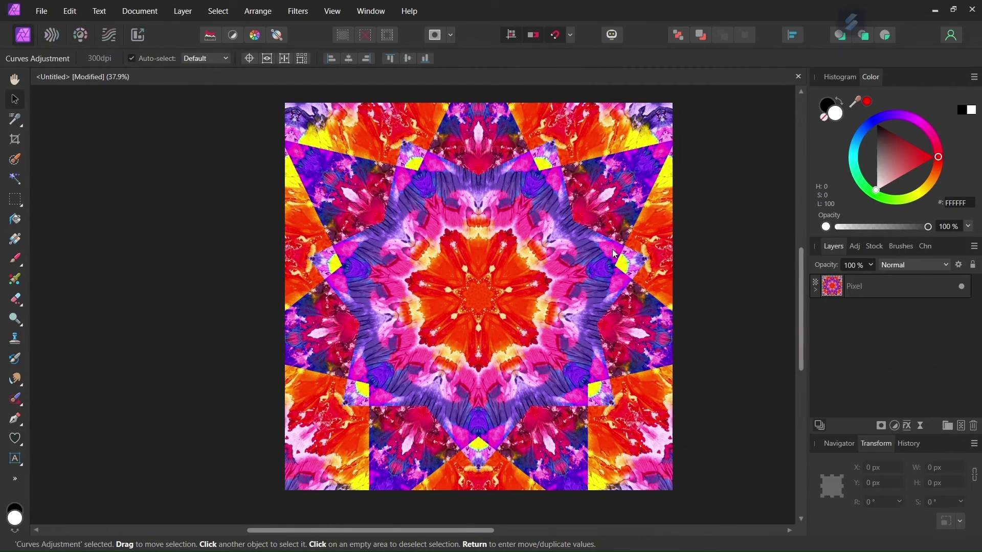